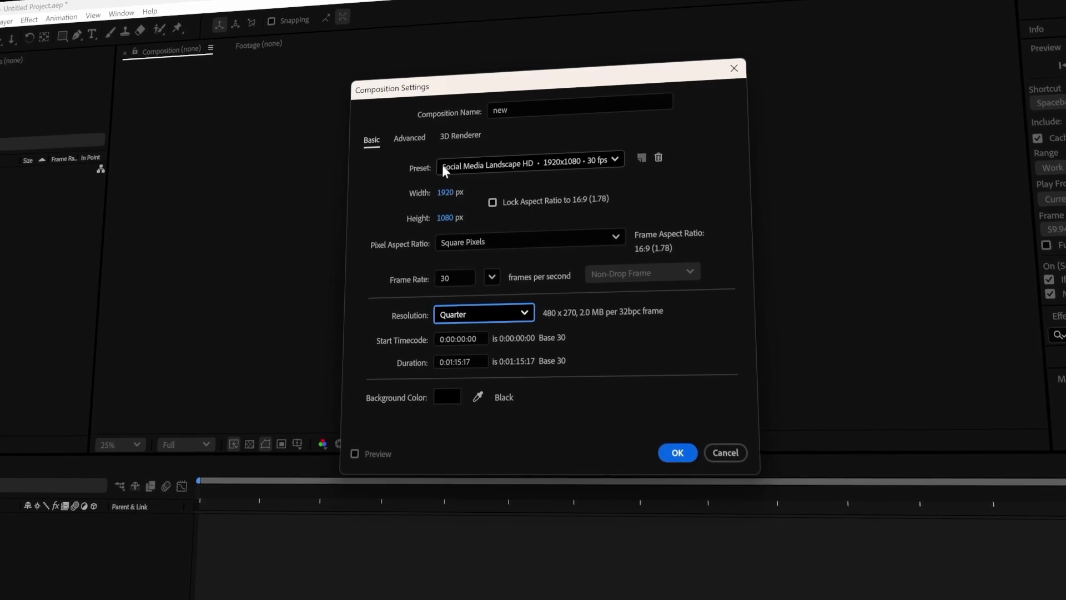
Step: Try Half and another reduced resolution for the new composition
left_click(439, 310)
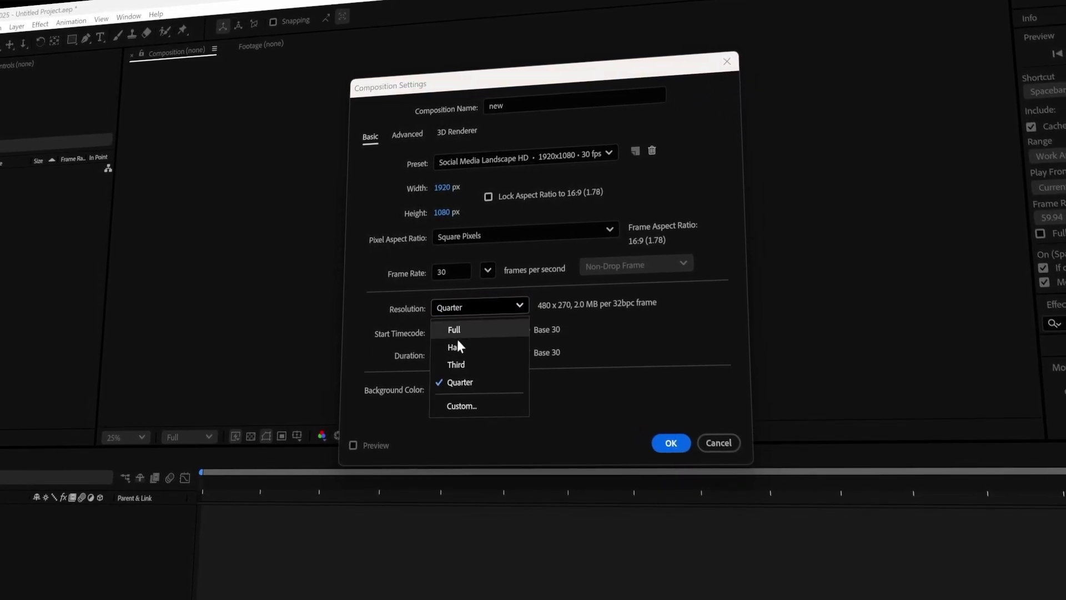
left_click(464, 345)
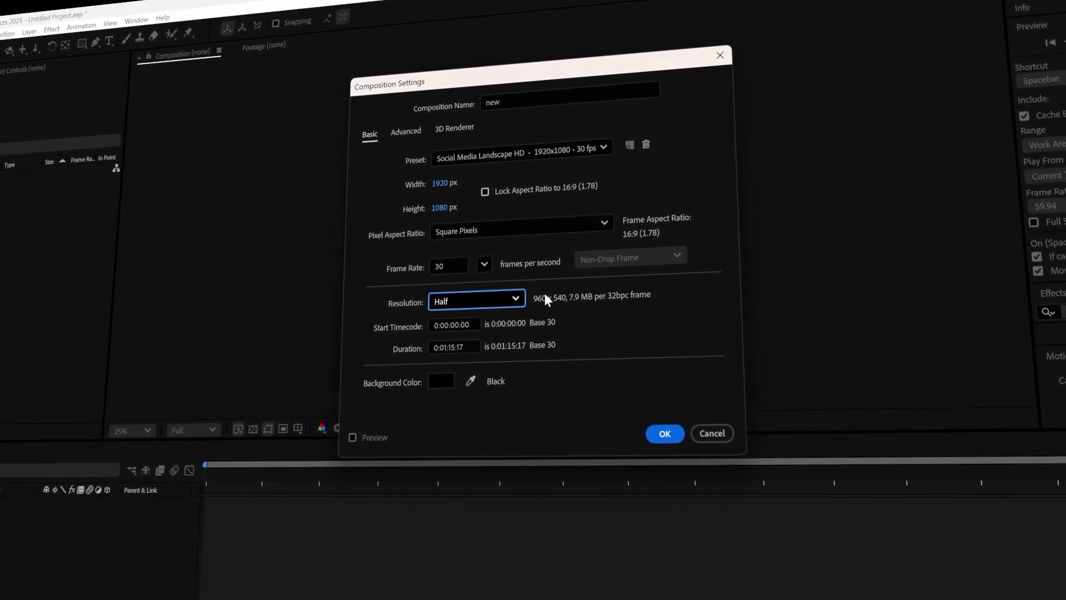
left_click(499, 299)
left_click(454, 371)
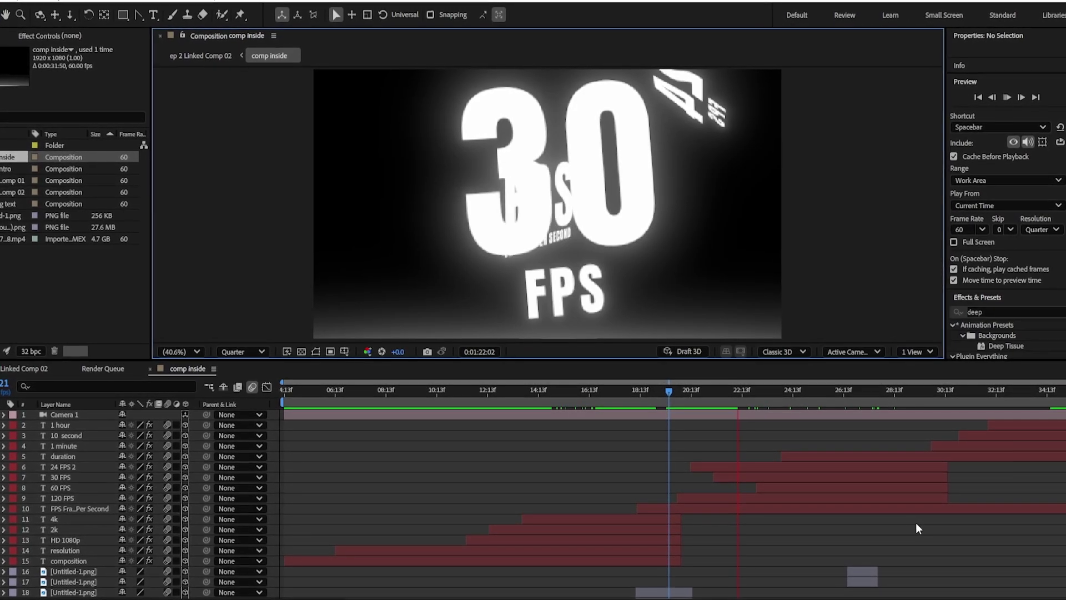
key("space")
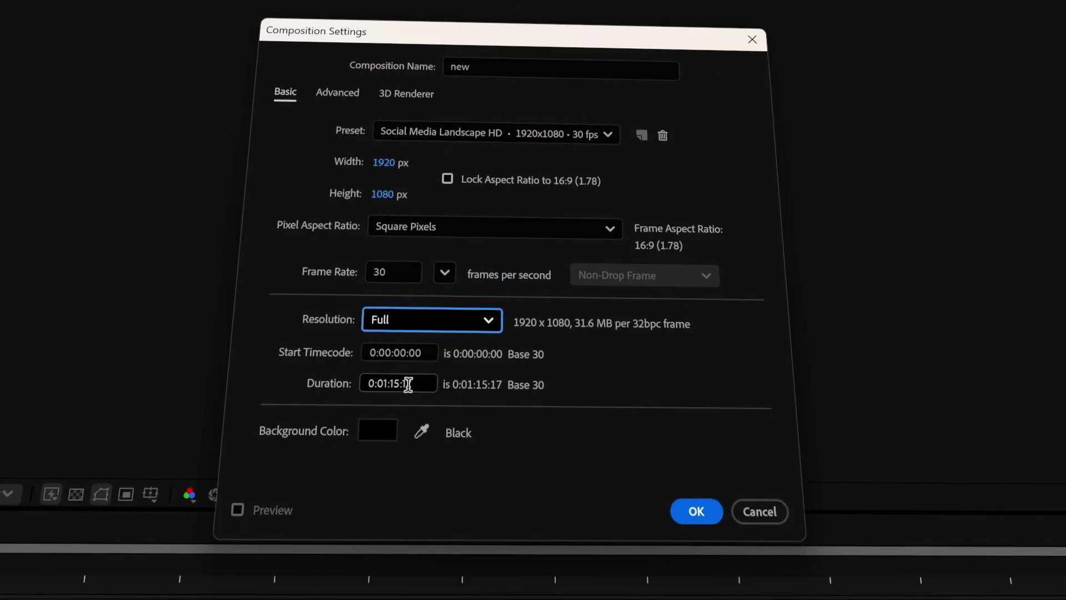
Step: Set the new composition's duration to 0:00:30:00
type("1")
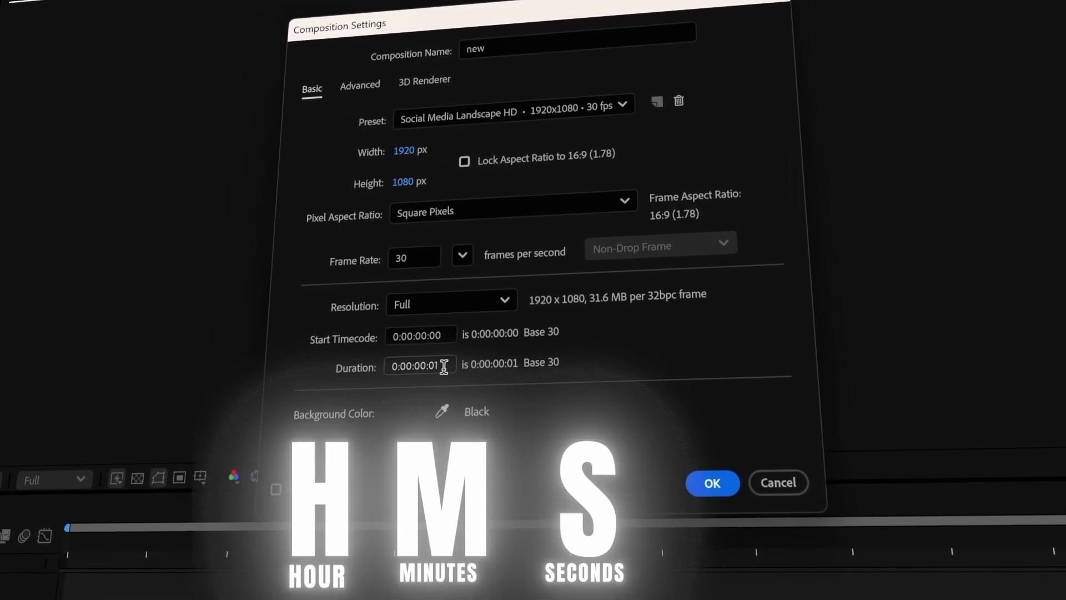
left_click(464, 370)
type("1")
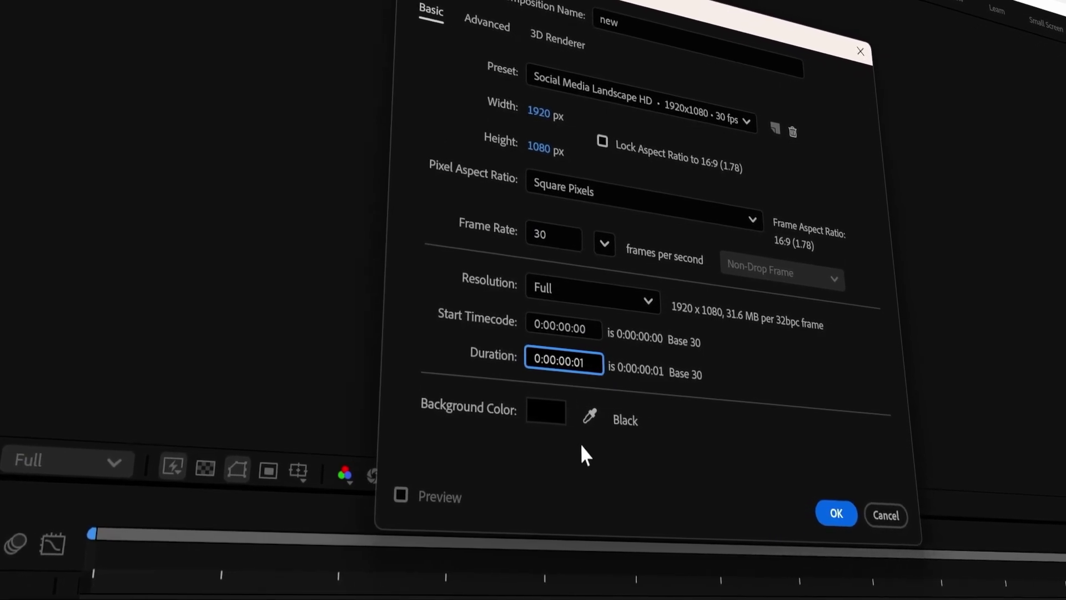
key("BackSpace")
key("BackSpace")
type("10")
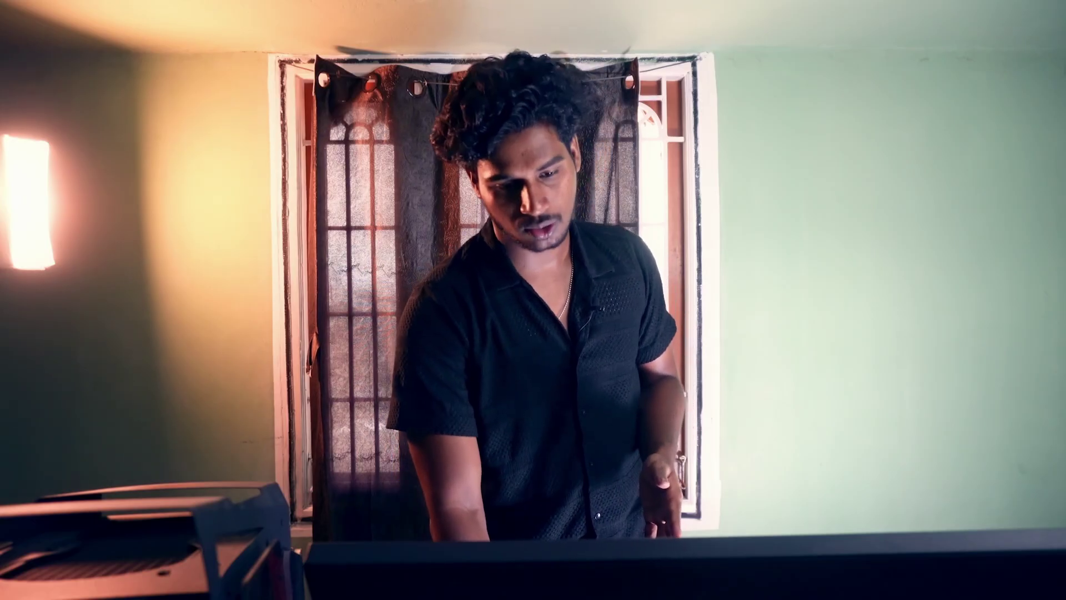
key("BackSpace")
type("0:00:30:00")
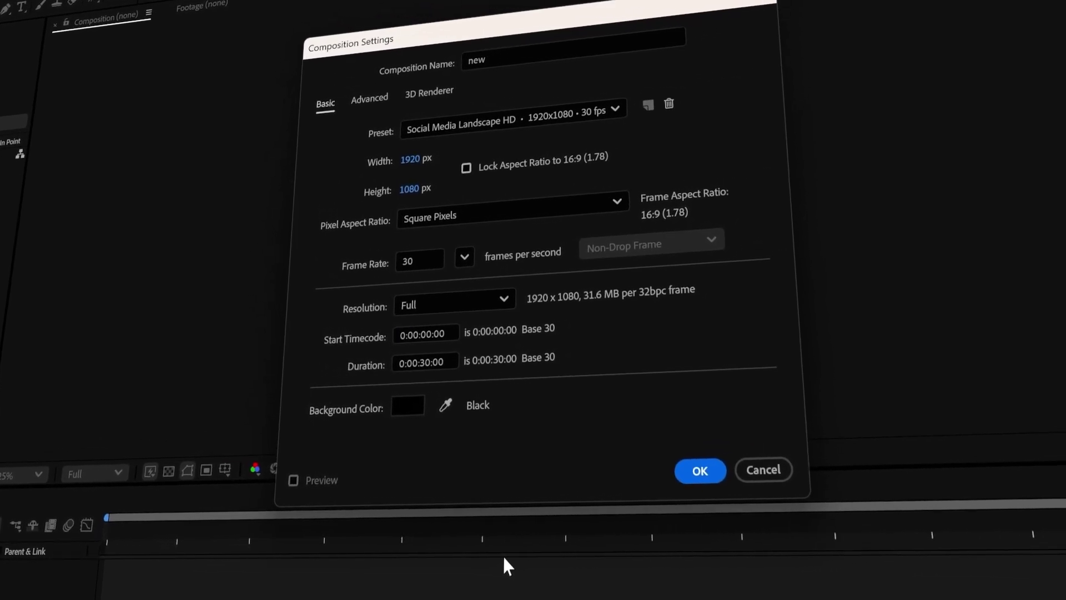
Step: Try white as the new composition's background color and bring it back to black
left_click(410, 403)
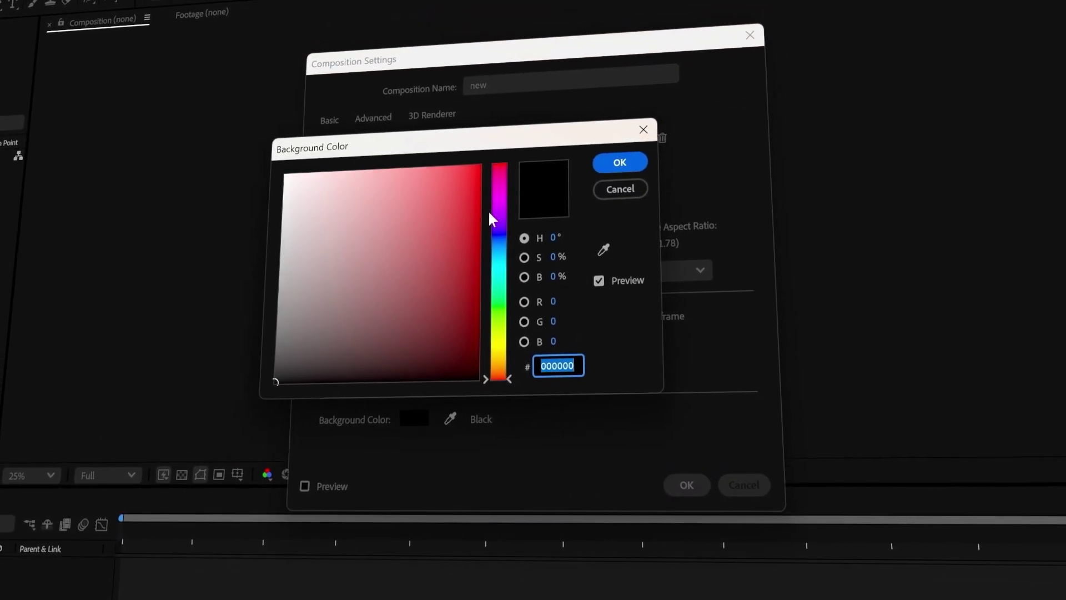
left_click_drag(494, 211, 267, 156)
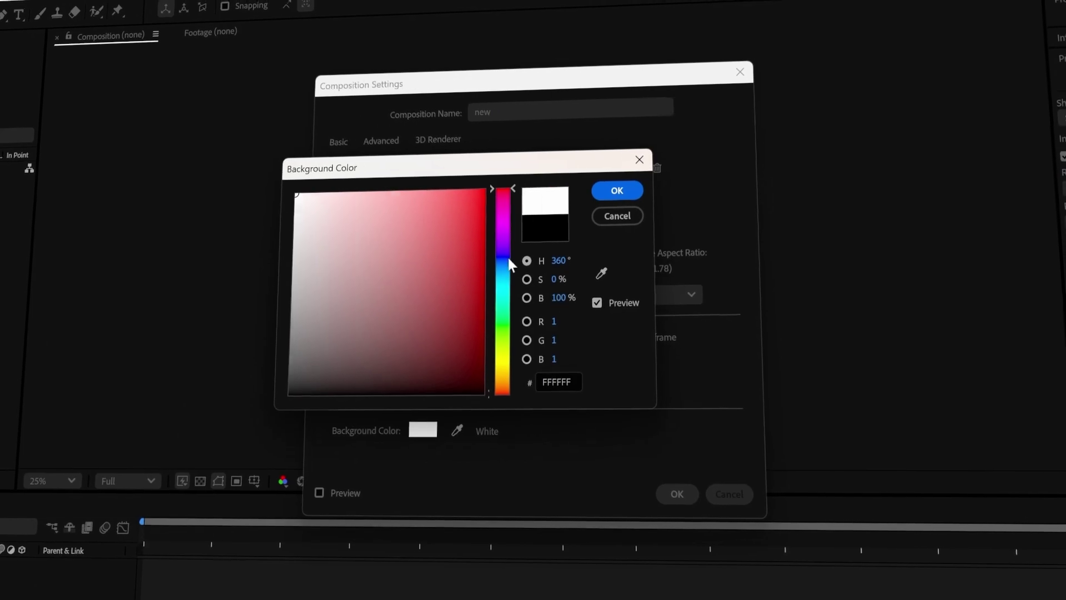
left_click_drag(353, 228, 283, 395)
mouse_move(345, 345)
left_mouse_down()
mouse_move(443, 283)
mouse_move(491, 204)
mouse_move(255, 442)
left_mouse_up()
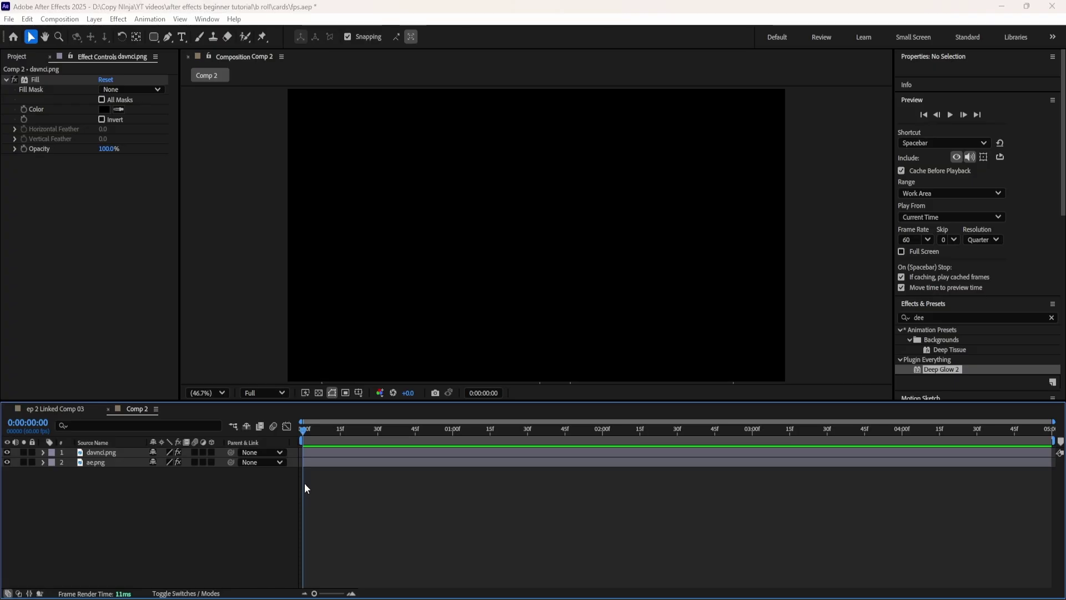
Step: Change the background color of Comp 2 to white (FFFFFF) and apply the composition settings
key("ctrl+k")
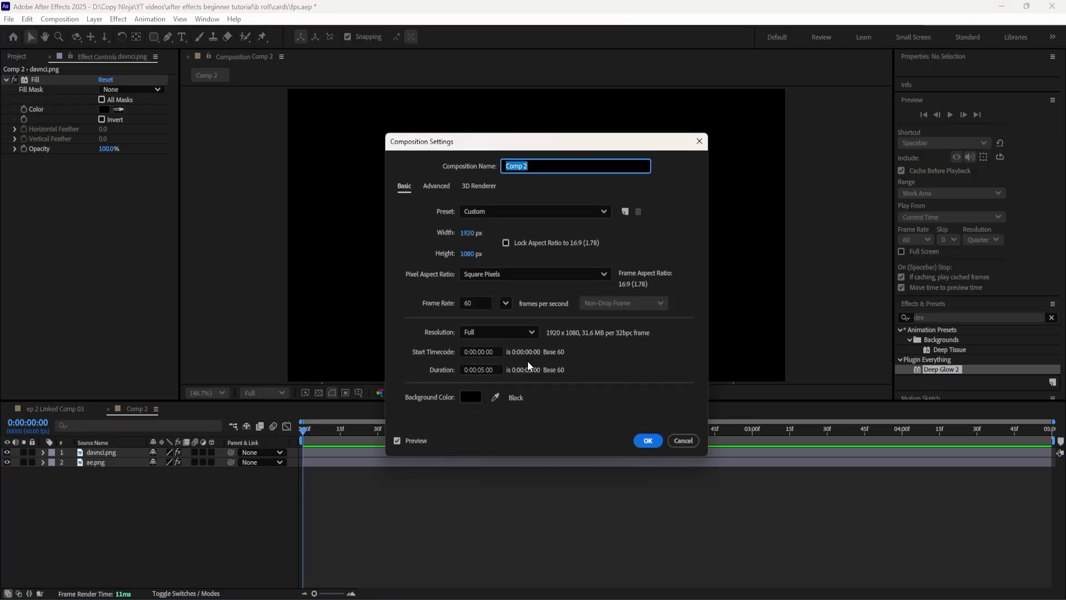
left_click(474, 398)
left_click_drag(818, 388, 744, 318)
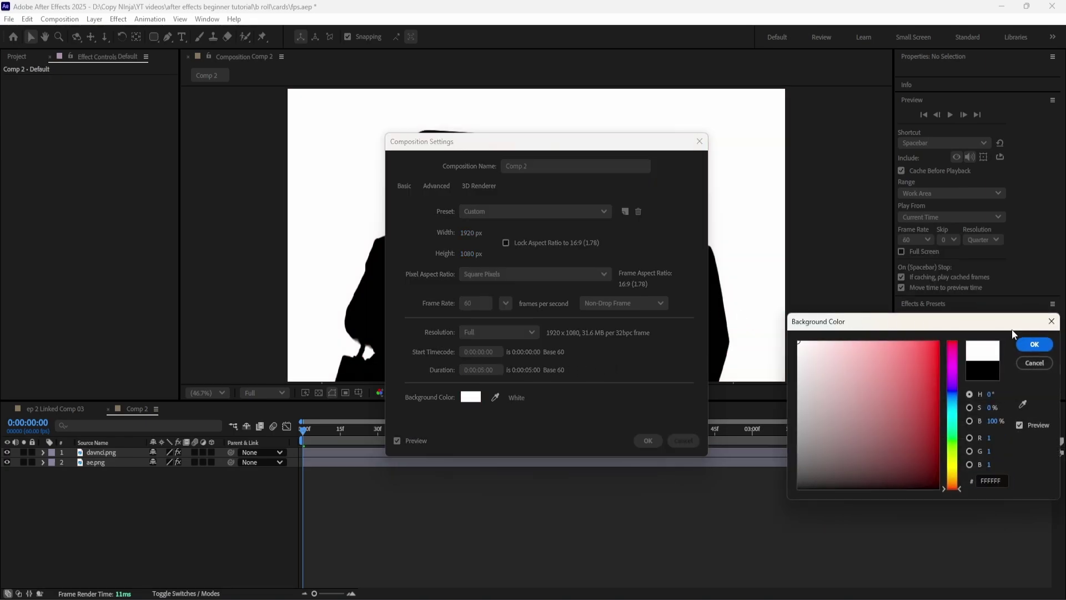
left_click(1035, 345)
left_click(648, 440)
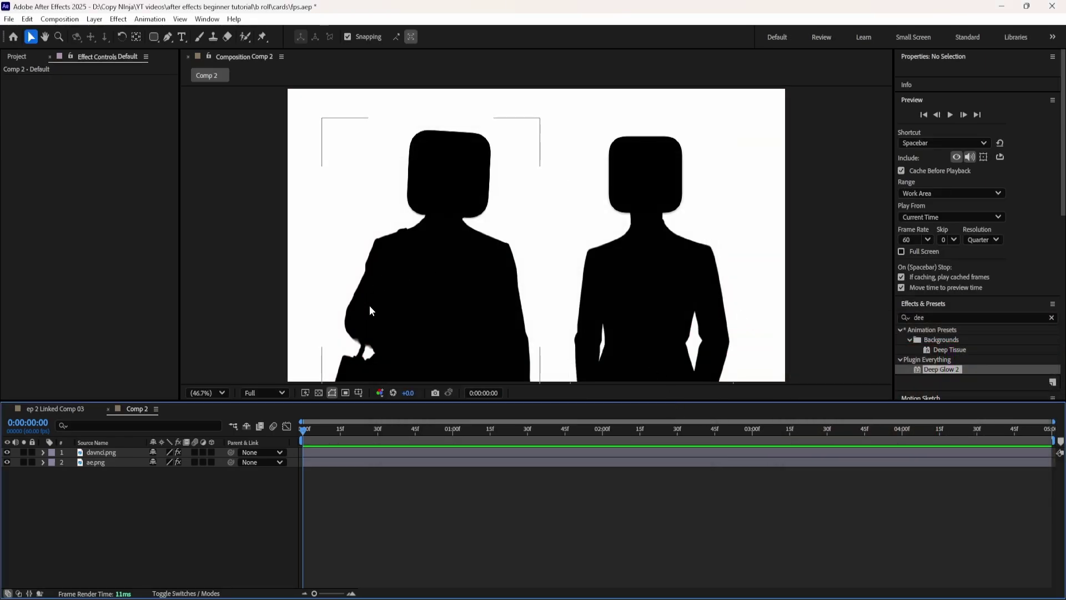
Step: Remove the Fill effect from the two figure layers and set the Comp 2 background color to black
left_click(479, 304)
left_click(607, 314)
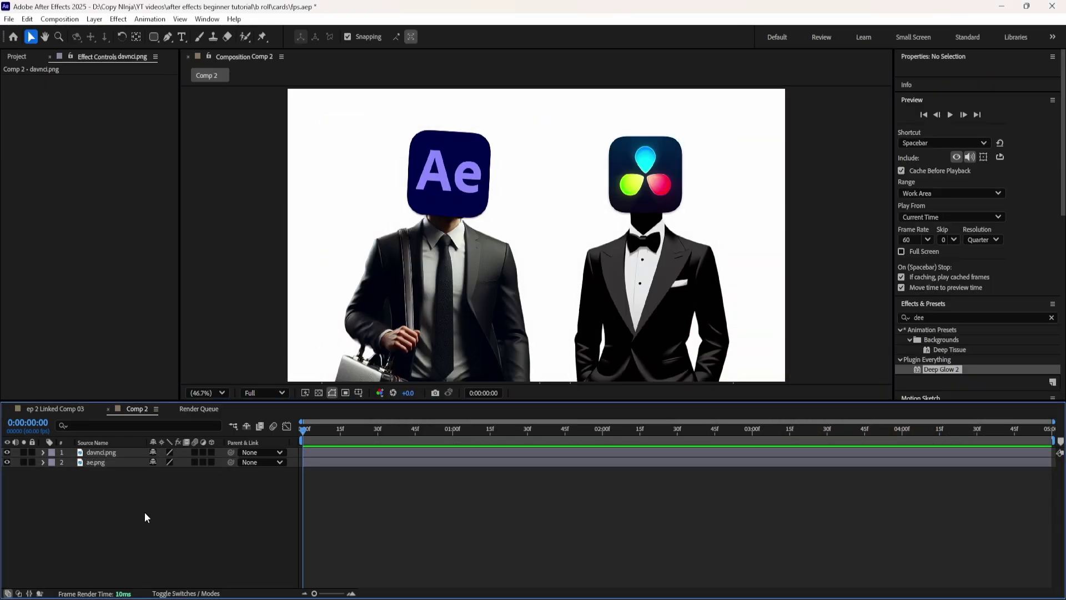
key("ctrl+k")
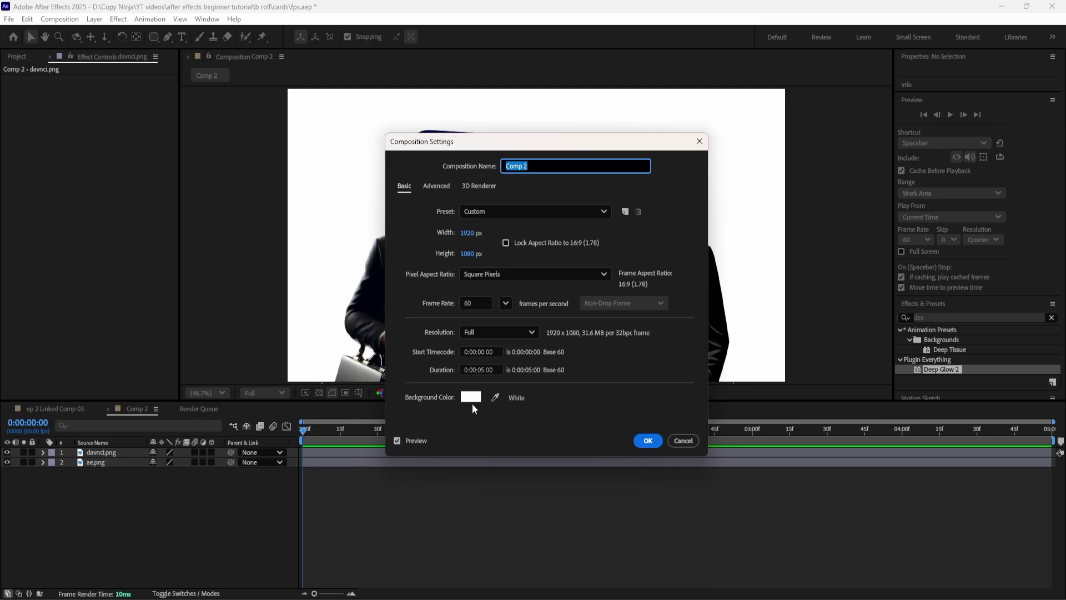
left_click(471, 396)
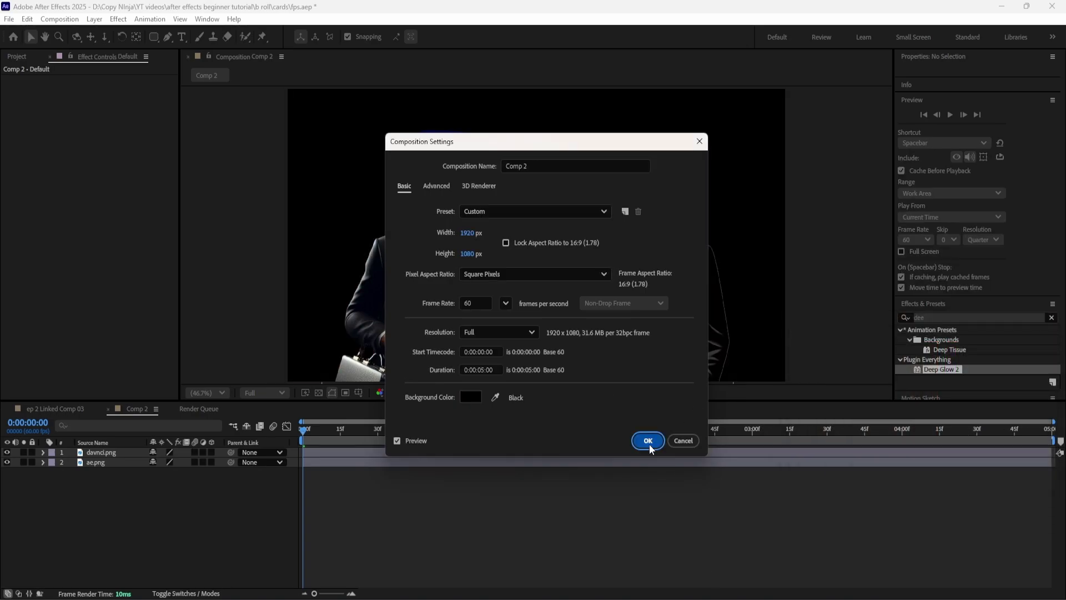
left_click(648, 441)
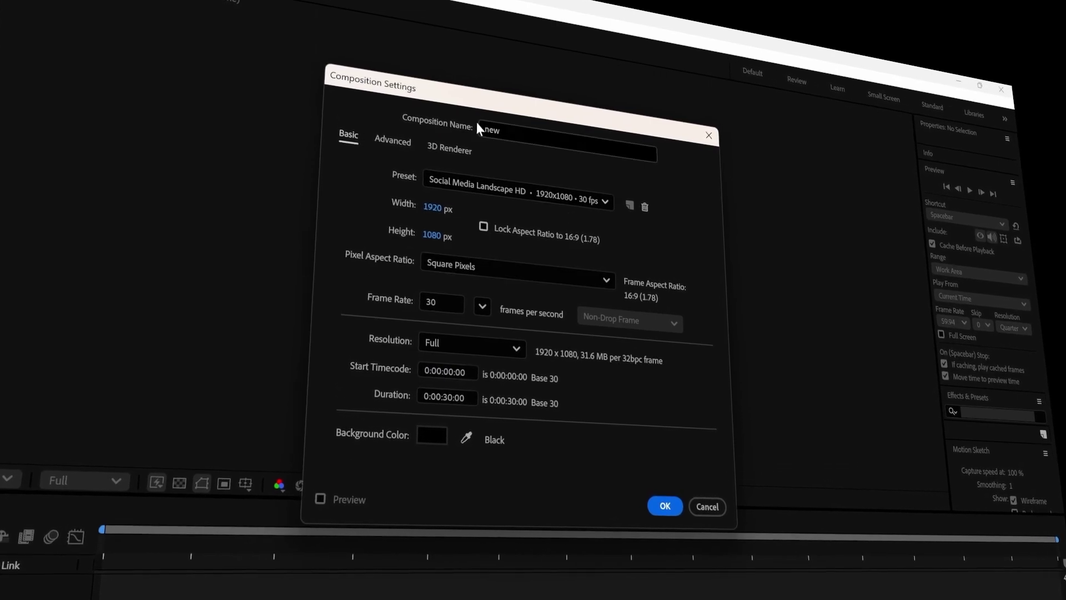
Step: Show the advanced settings of the new composition
left_click(393, 140)
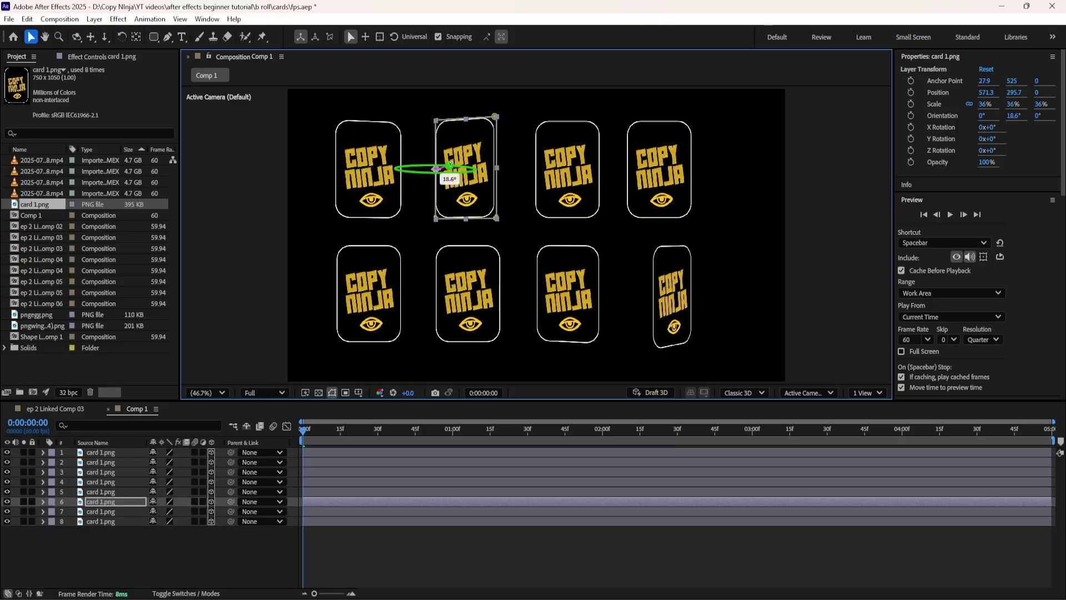
Step: Scale the second card in the upper row to 45% and rotate the third card 6° around Z
key("s")
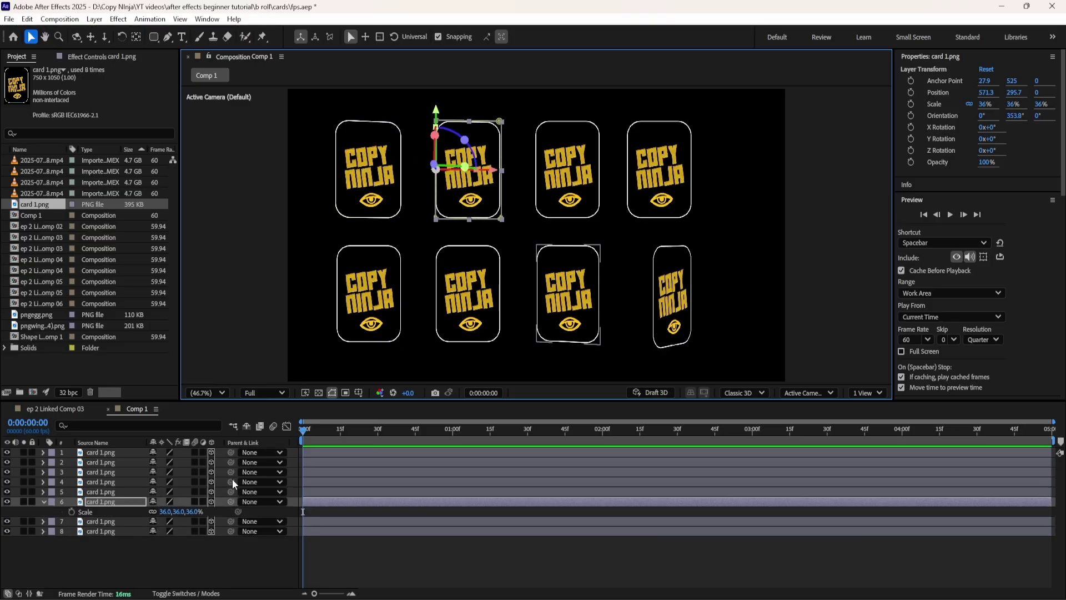
left_click(195, 531, "shift")
mouse_move(173, 511)
left_mouse_down()
mouse_move(185, 511)
mouse_move(170, 521)
left_mouse_up()
left_click(550, 207)
key("r")
Step: Scale the fourth card in the upper row down to 34%
left_click(635, 216)
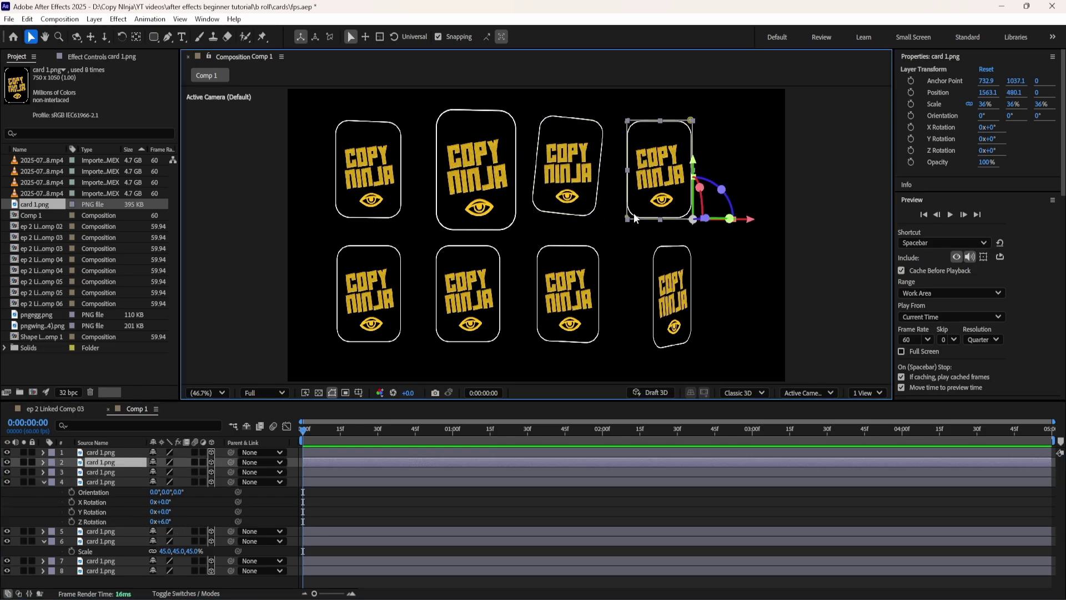
key("s")
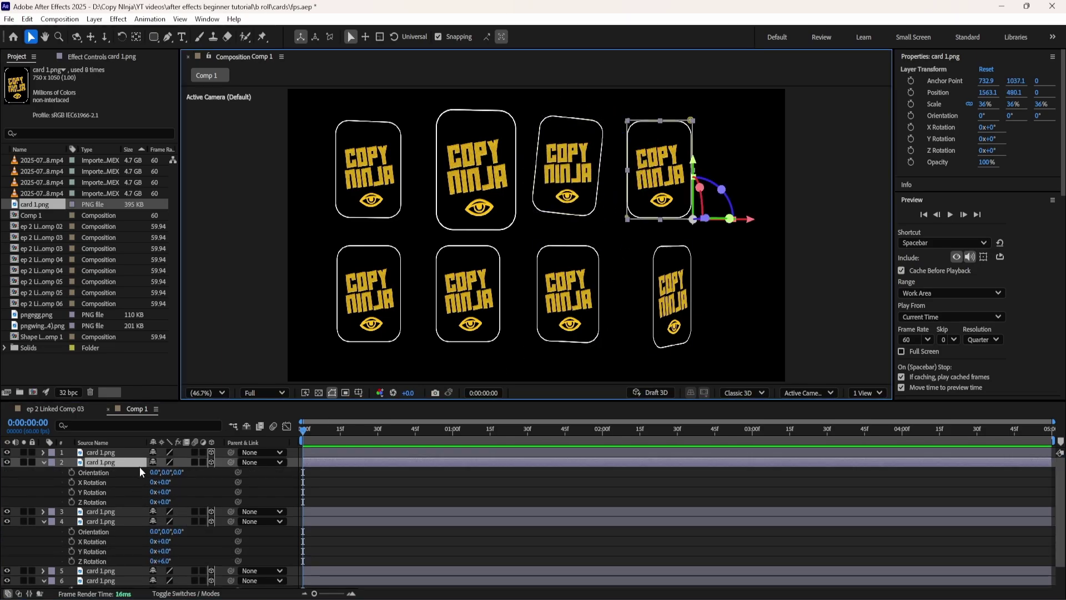
left_click_drag(162, 472, 158, 472)
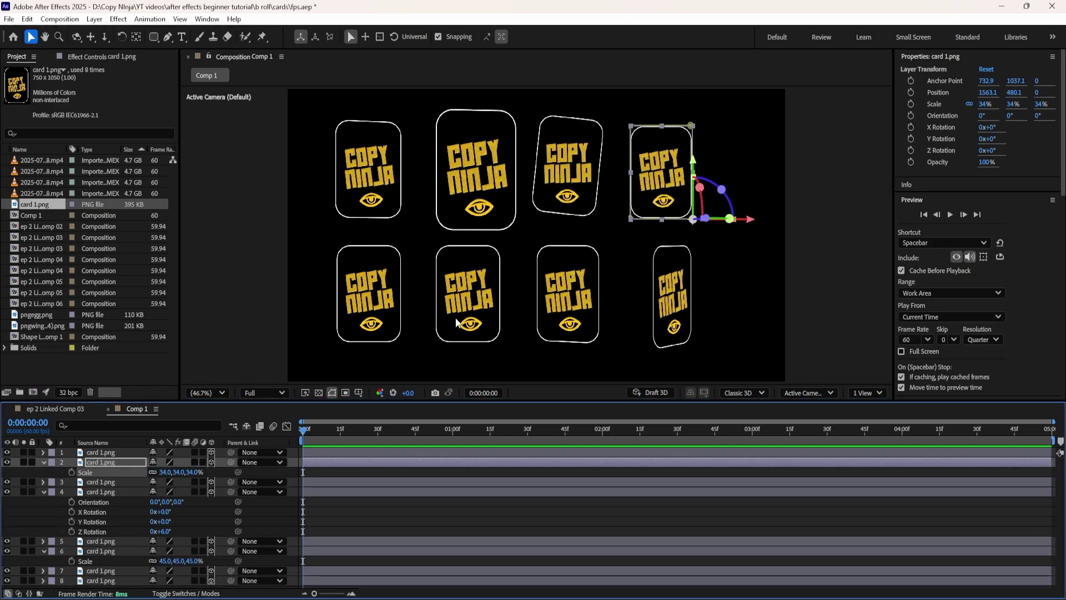
Step: Rotate the first three lower-row cards in 3D, turning the first about 30° around Y and tilting the third around X
left_click(461, 300)
left_click(341, 319)
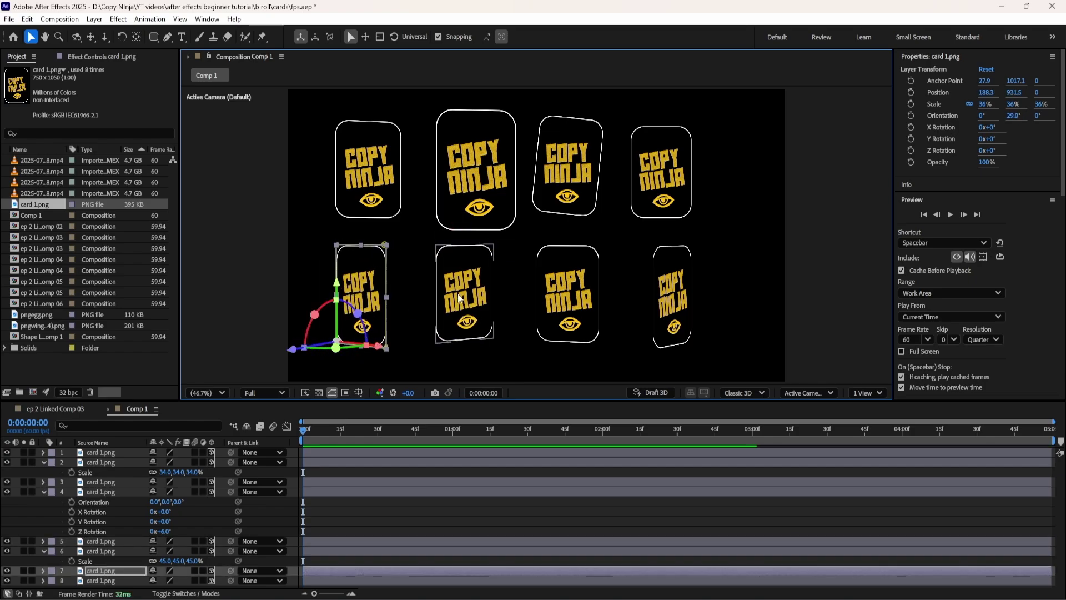
left_click(566, 166)
left_click(661, 172)
left_click(616, 234)
left_click(568, 294)
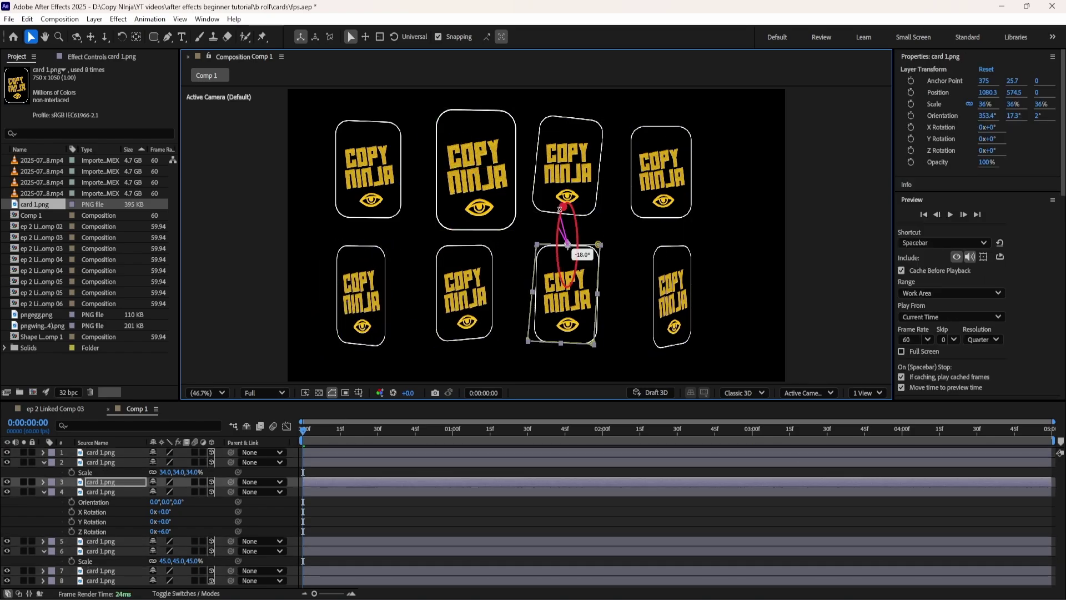
left_click_drag(567, 192, 570, 208)
left_click(386, 165)
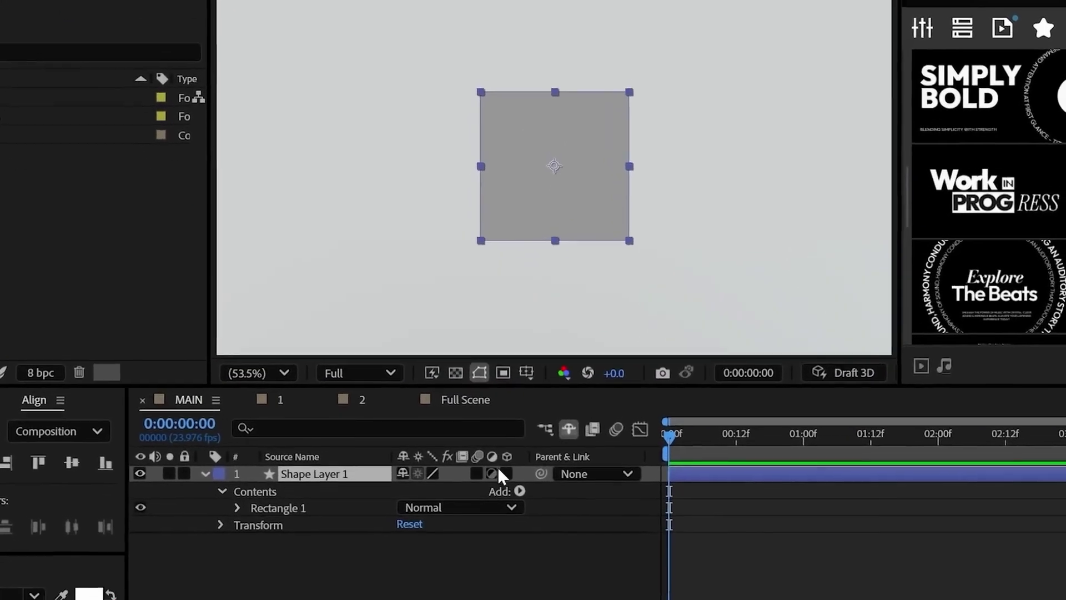
Step: Make Shape Layer 1 a 3D layer and extrude its square into a cube with an extrusion depth of 400
left_click(510, 454)
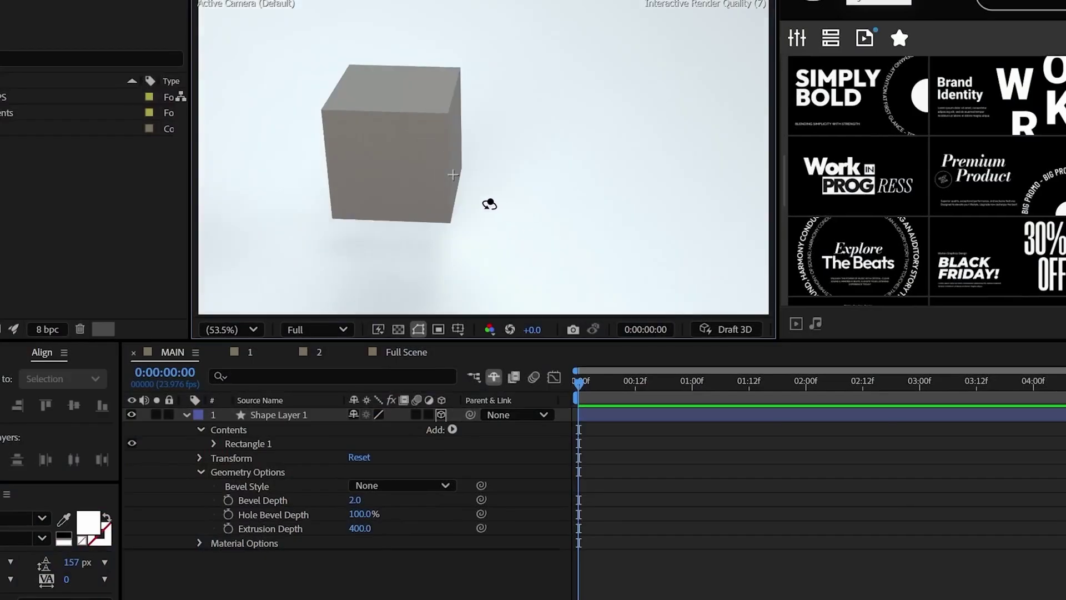
left_click_drag(489, 207, 366, 203)
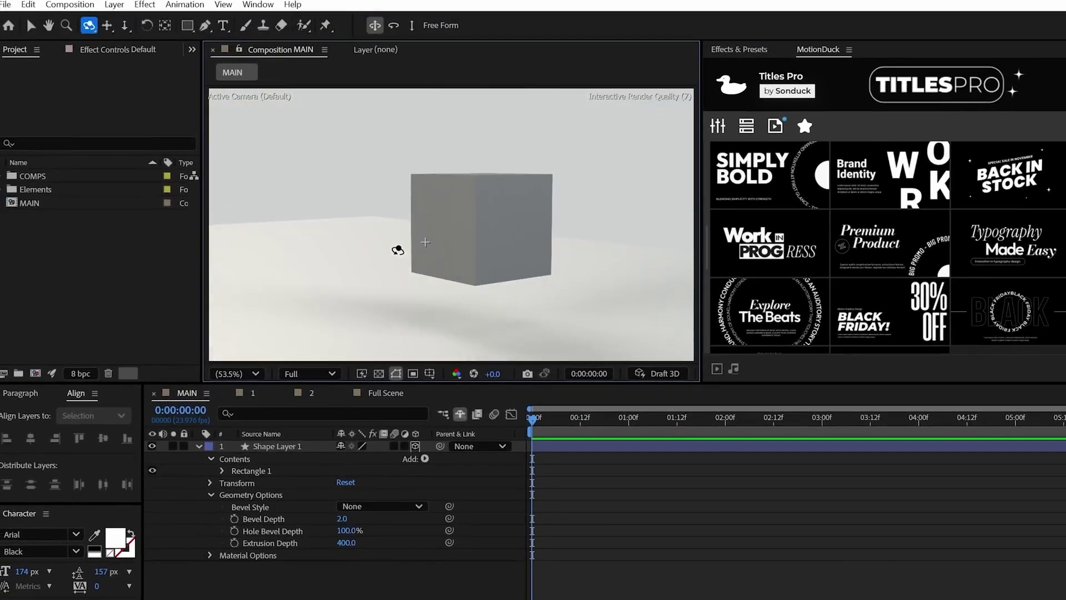
left_click_drag(398, 250, 450, 252)
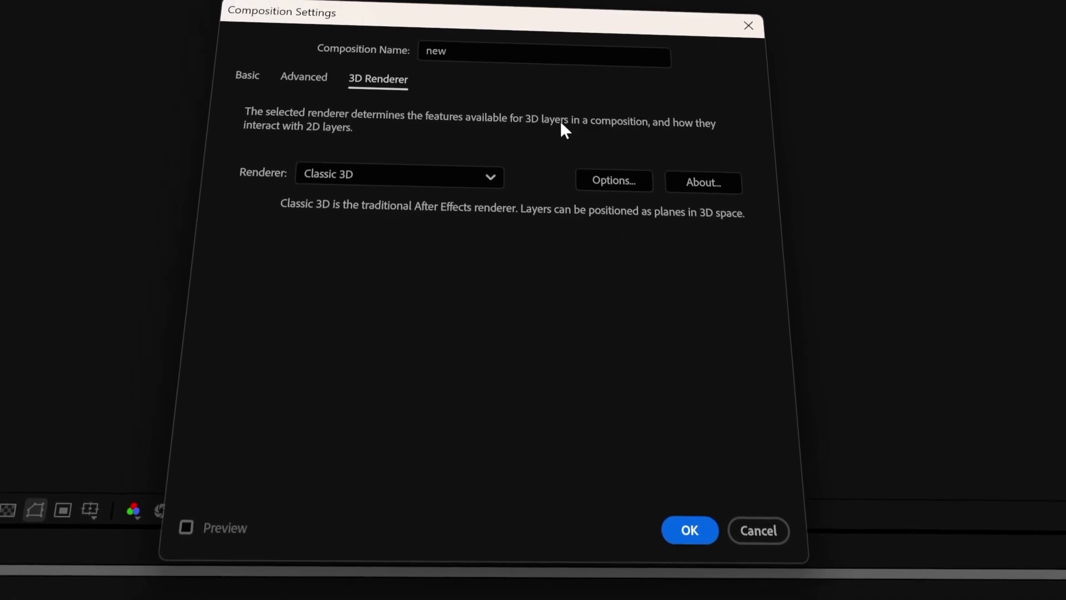
Step: Open the choice of 3D renderers for the new composition
left_click(476, 178)
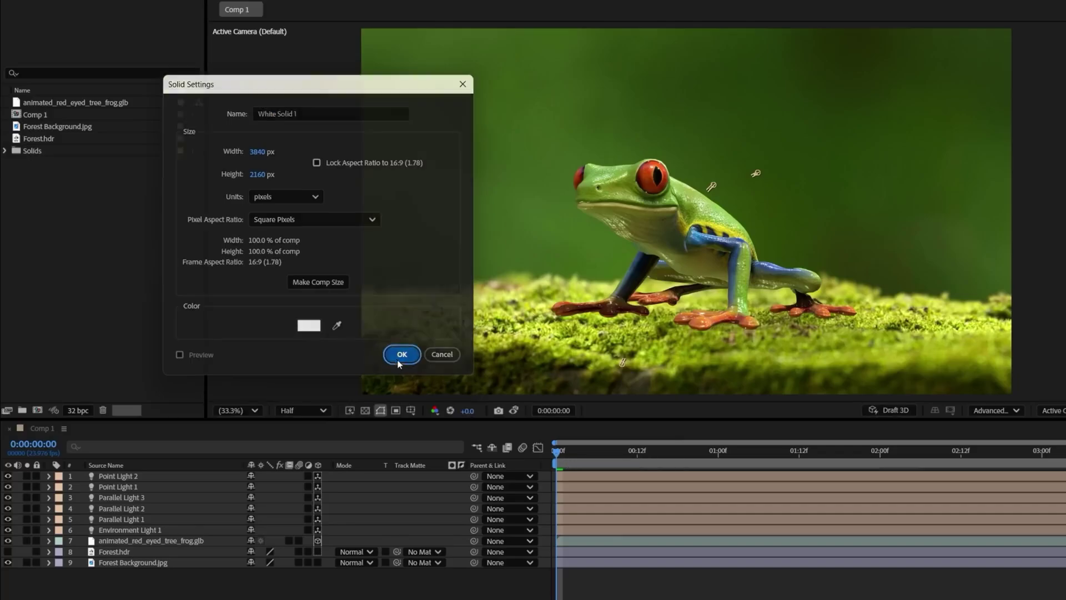
Step: Create a white 3840 x 2160 px solid in the frog composition and expand its layer properties
left_click(398, 359)
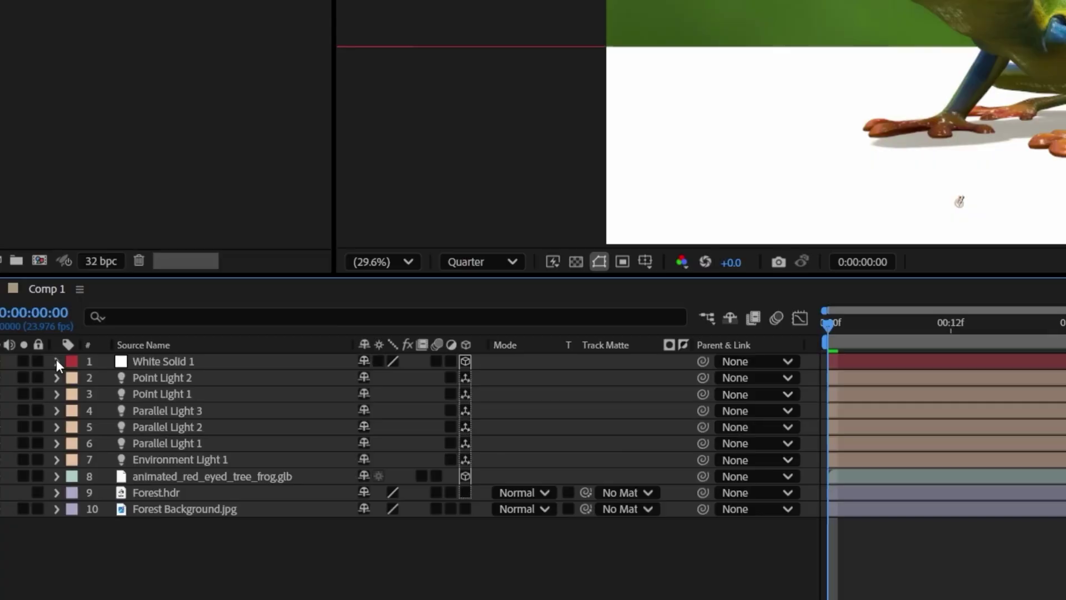
left_click(49, 476)
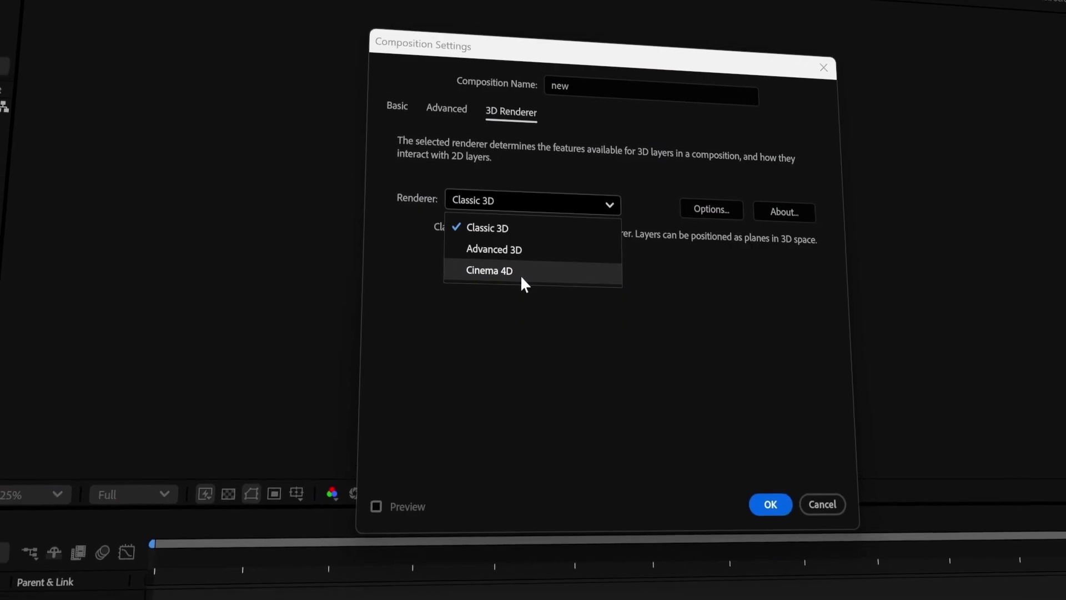
Step: Choose Classic 3D as the new composition's renderer and return to its basic settings
left_click(506, 228)
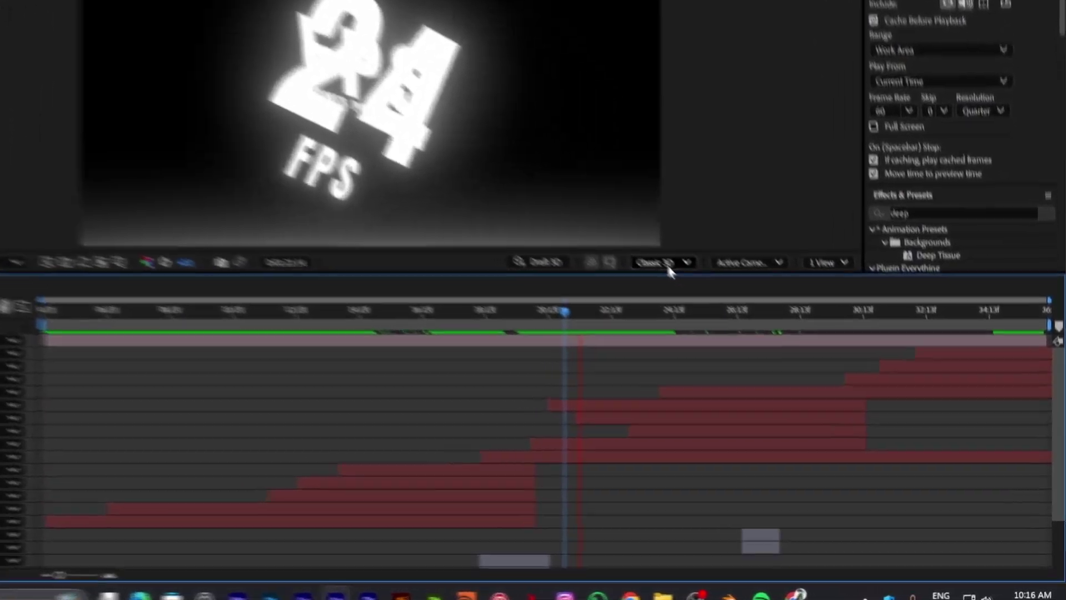
left_click(761, 343)
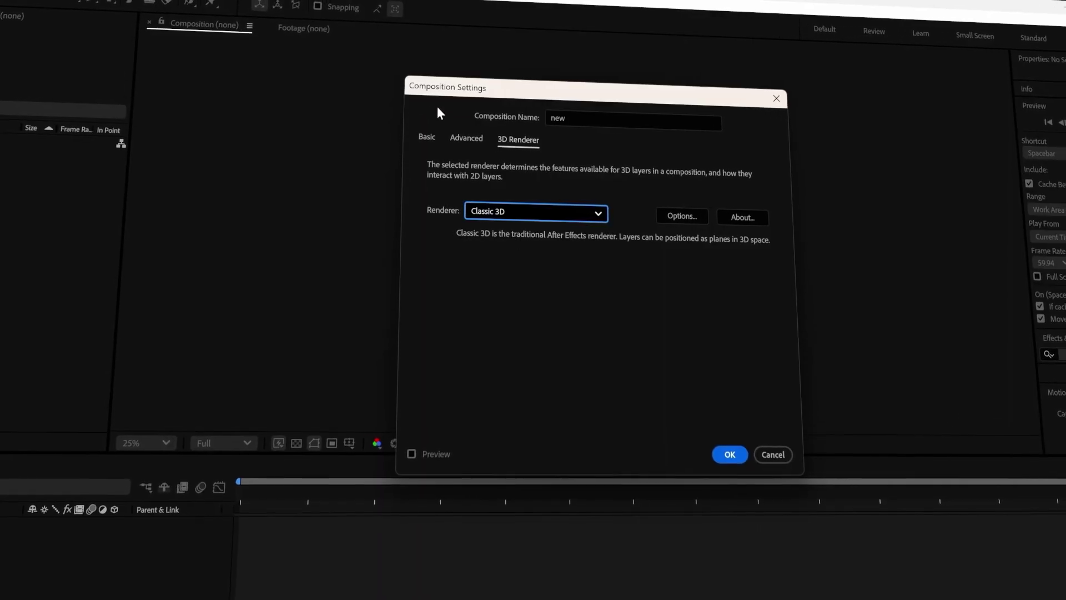
left_click(428, 135)
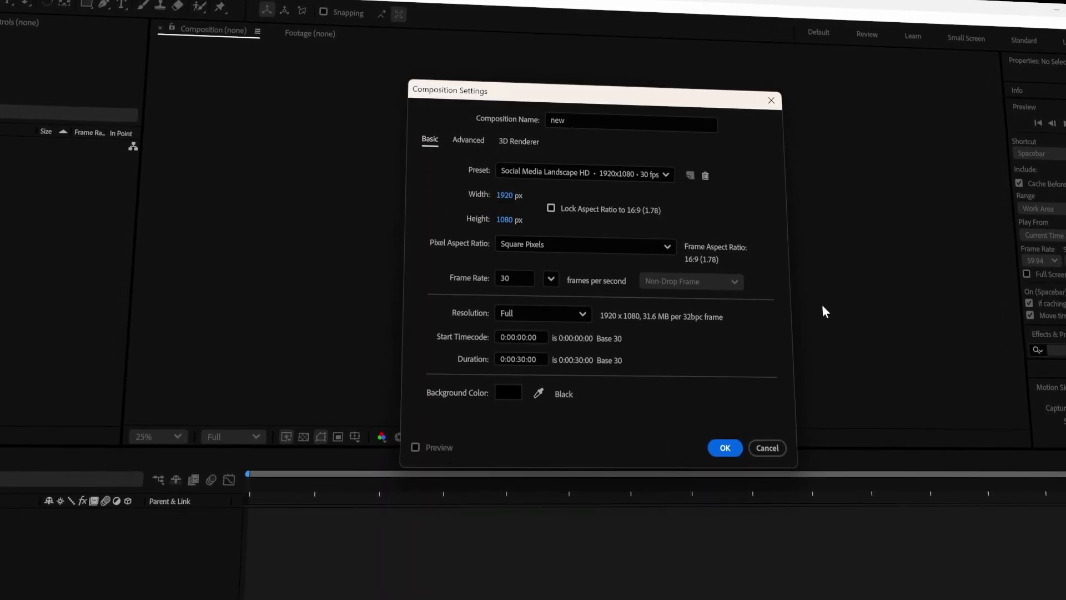
Step: Create the composition with the chosen settings and place the imported intro raw.mp4 footage in its timeline
left_click(726, 449)
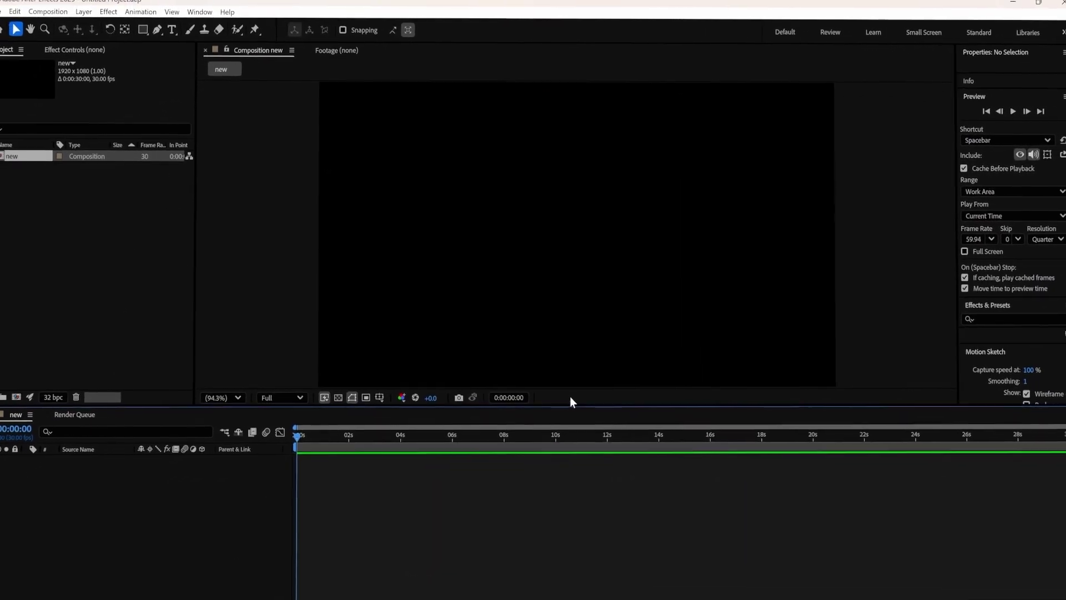
key("space")
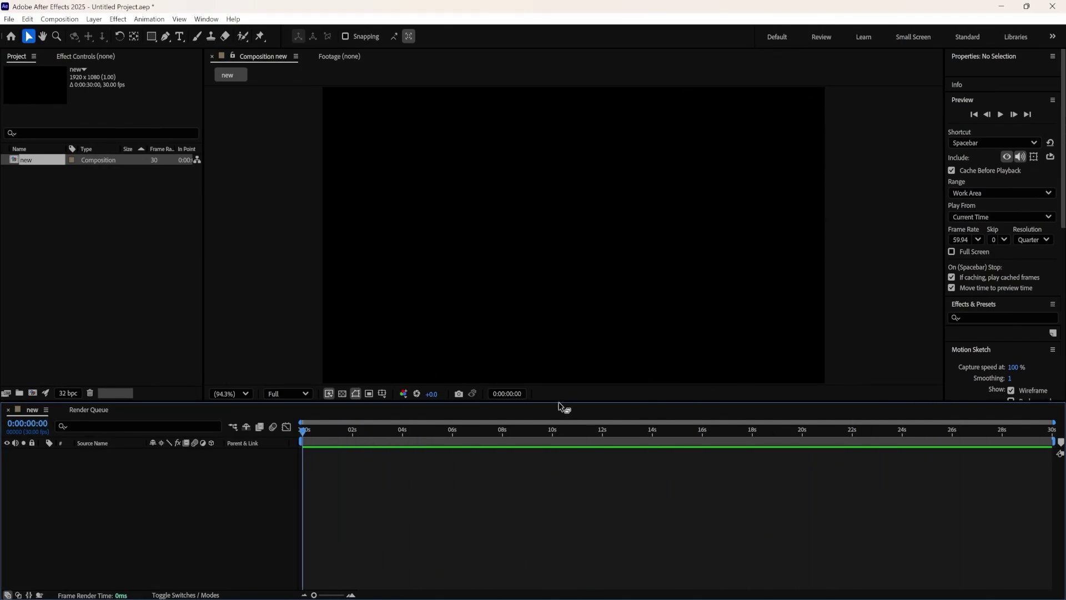
left_click_drag(560, 407, 41, 166)
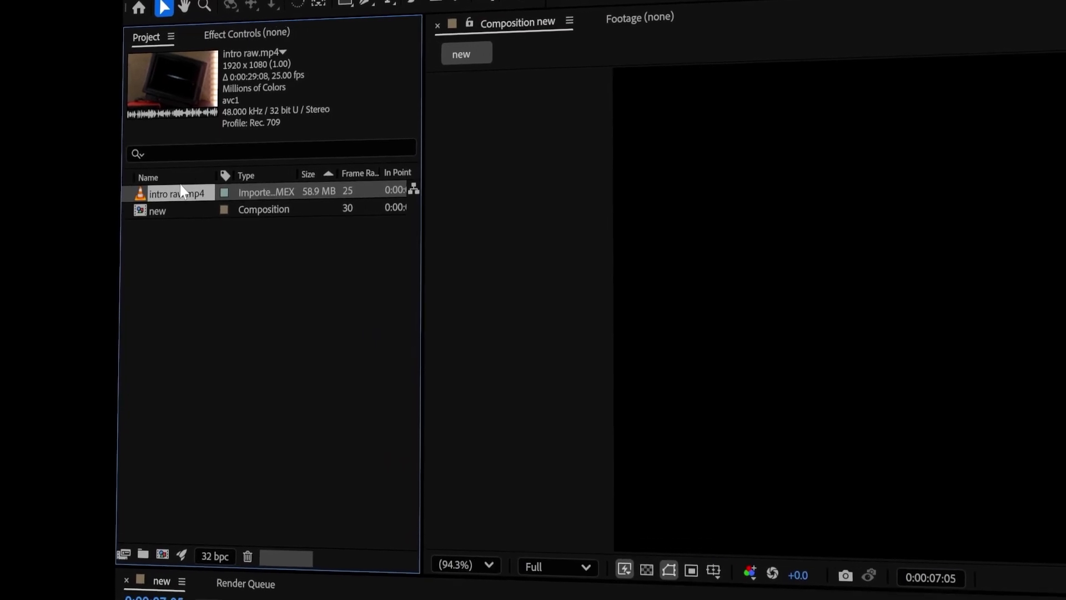
left_click_drag(216, 547, 152, 500)
left_click(394, 430)
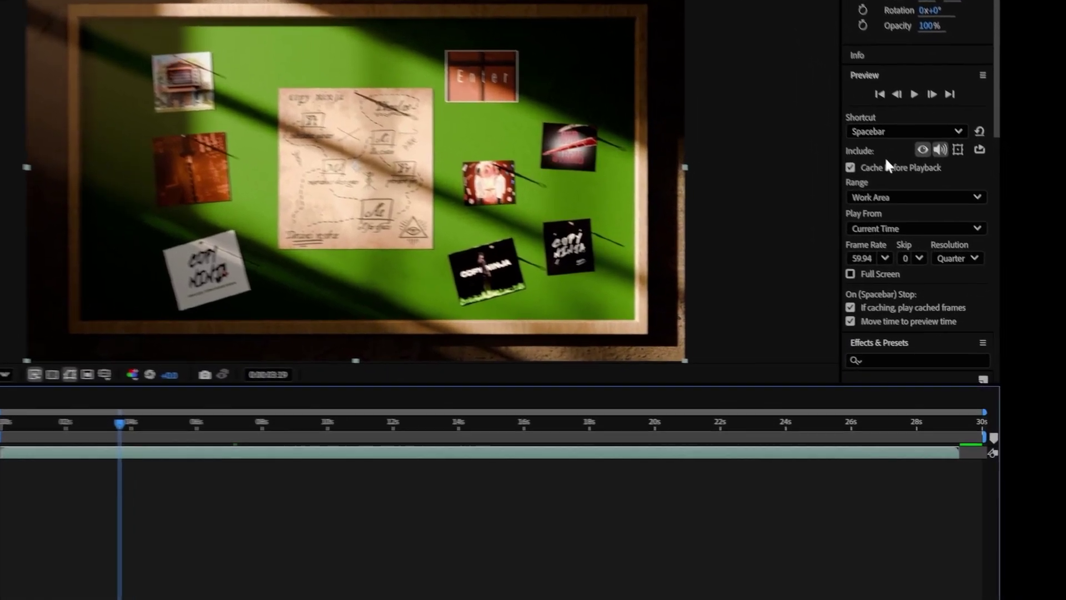
Step: Set the preview frame rate to 30 and play the composition from the beginning
left_click(978, 305)
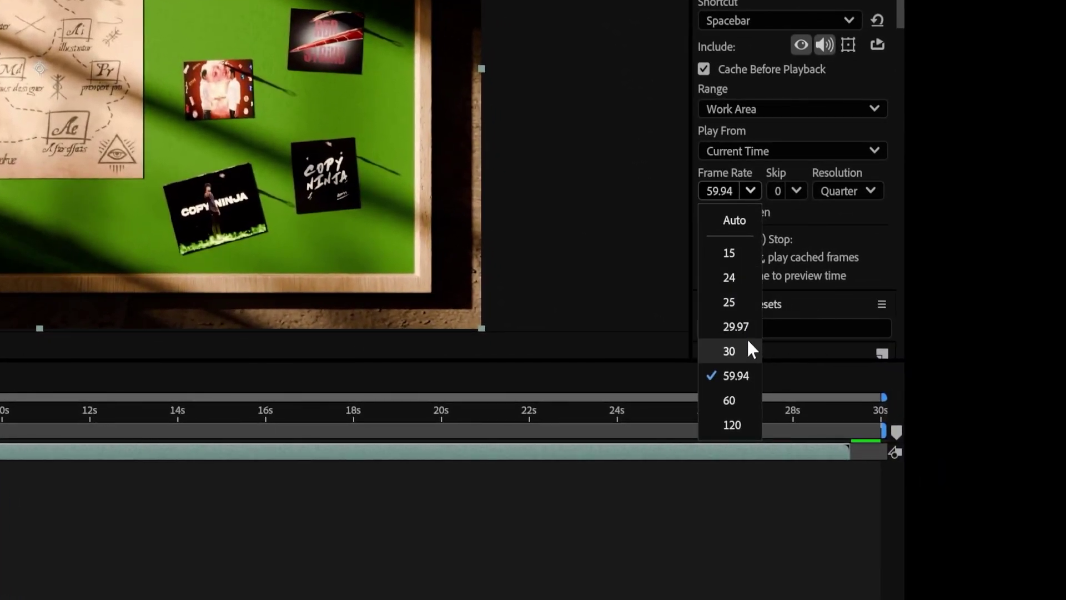
left_click(747, 349)
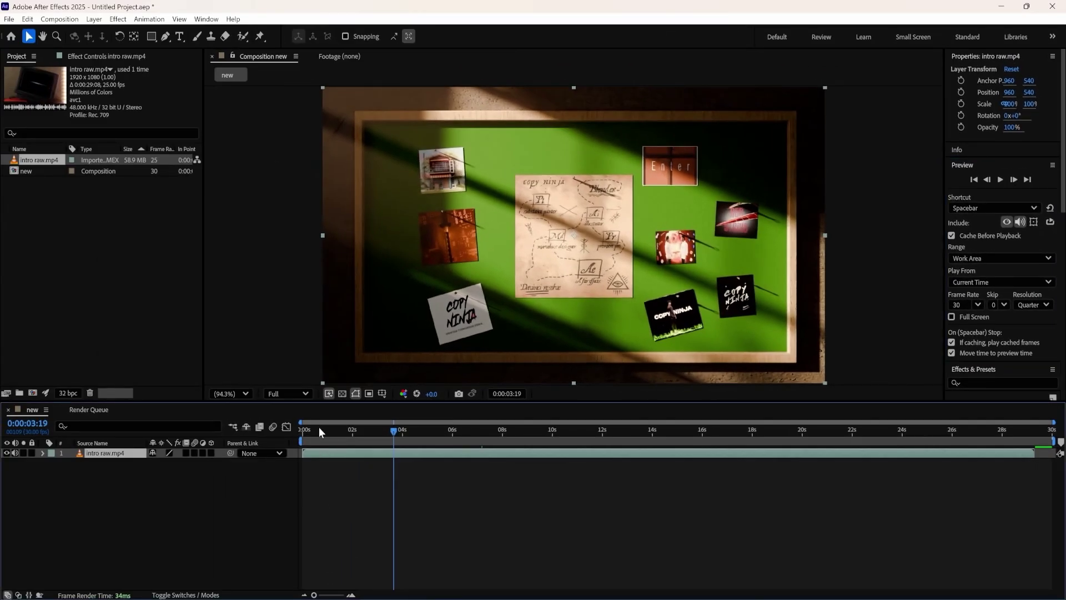
left_click_drag(318, 428, 277, 442)
key("space")
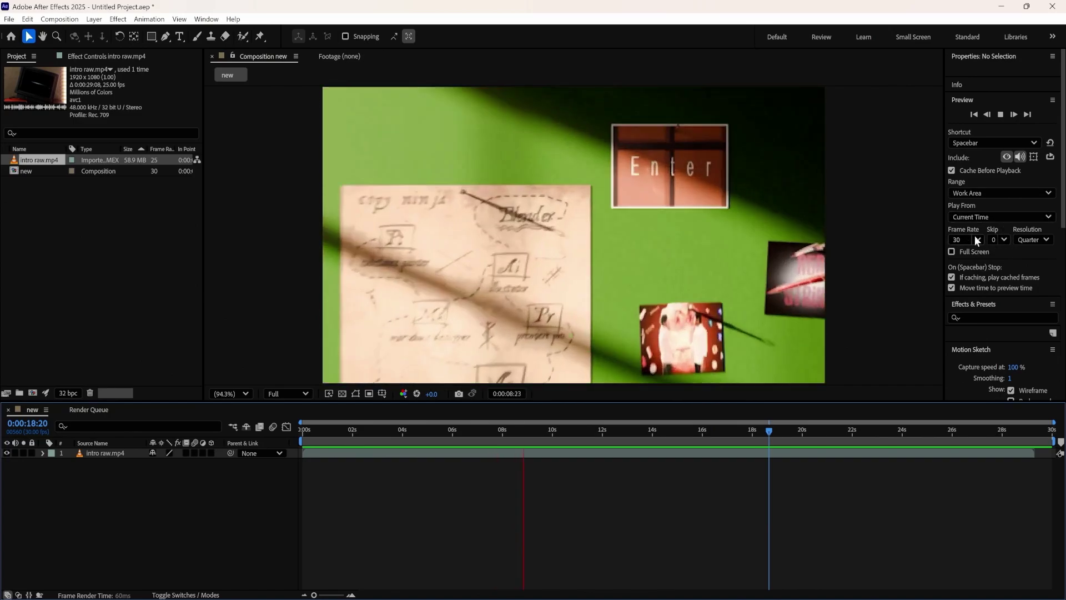
left_click(977, 239)
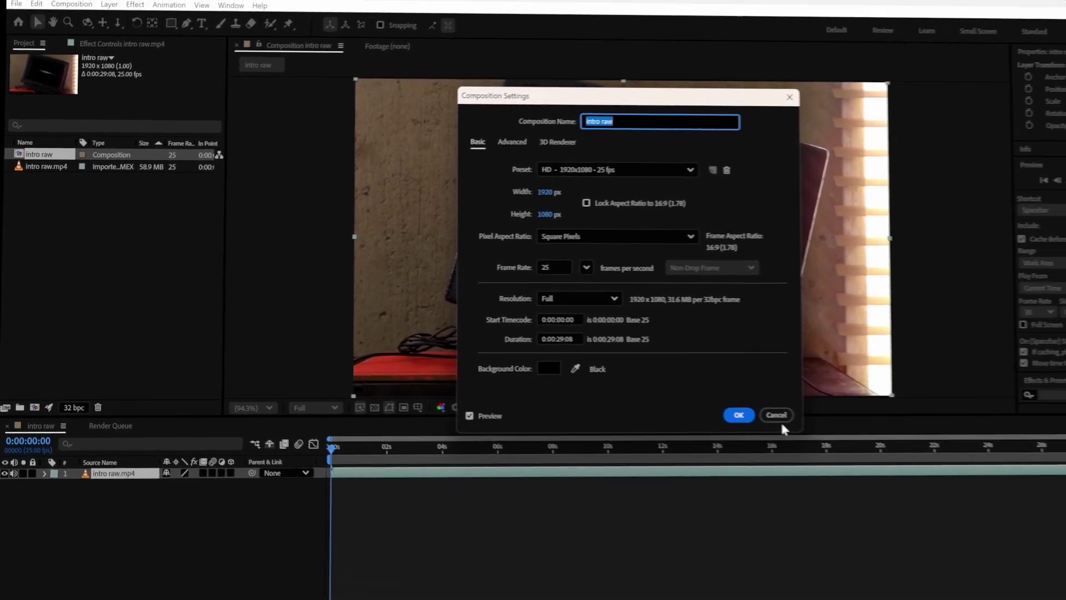
Step: Import intro raw.mp4 into the empty project and create a composition directly from that footage
left_click(875, 437)
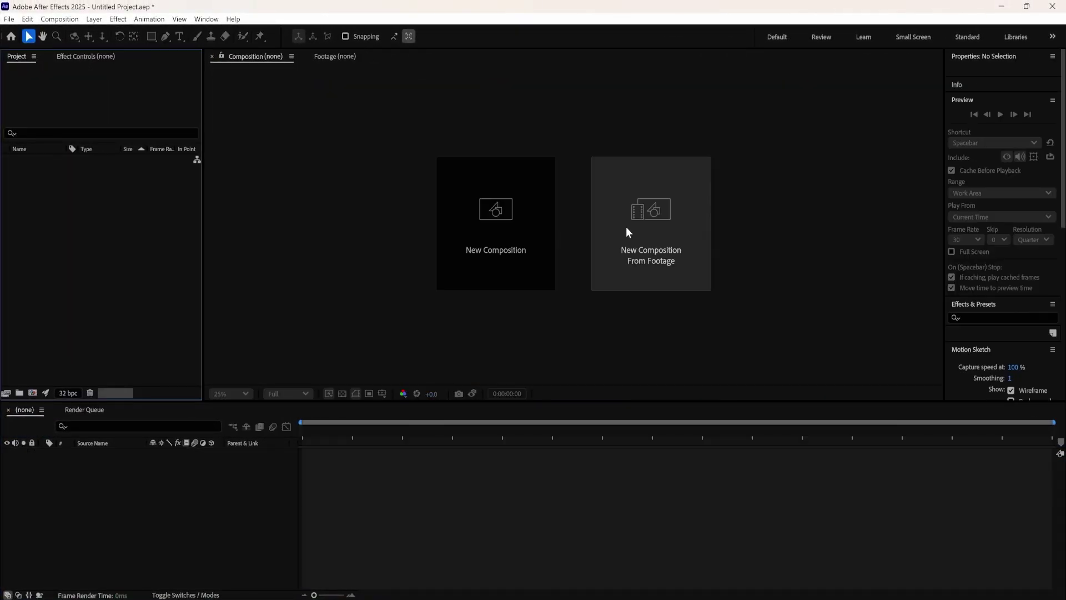
double_click(87, 213)
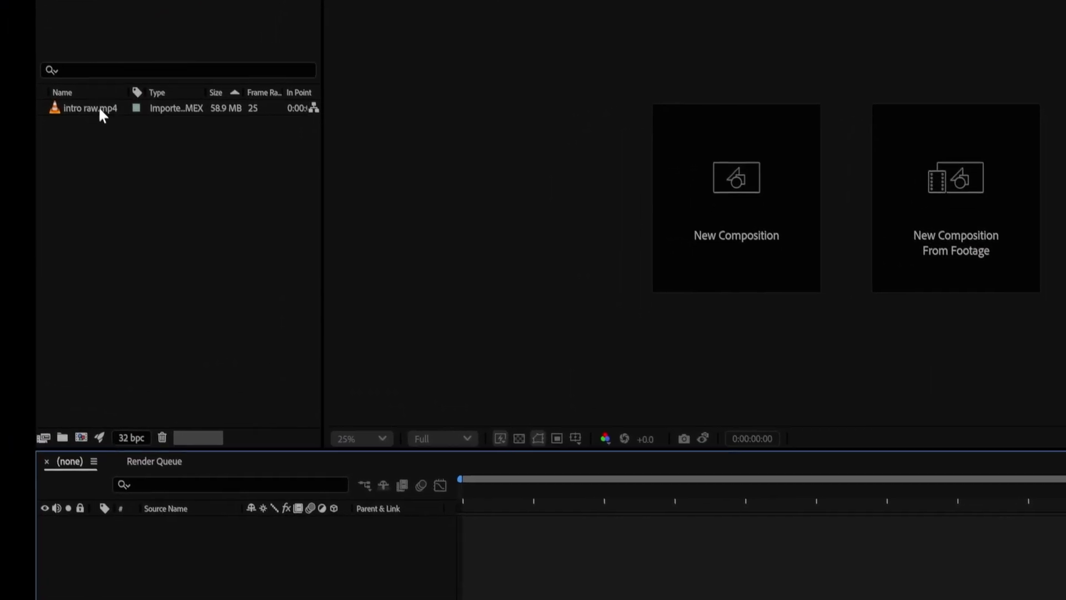
left_click_drag(99, 106, 233, 536)
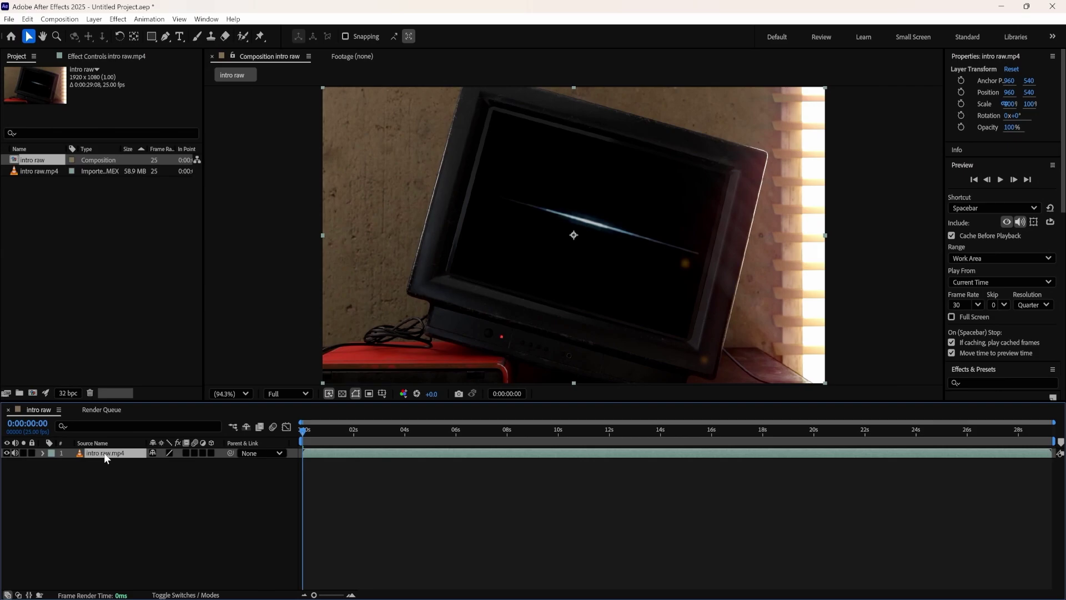
Step: Compare the resolution, duration and frame rate of the intro raw.mp4 footage with those of the composition made from it
left_click(84, 172)
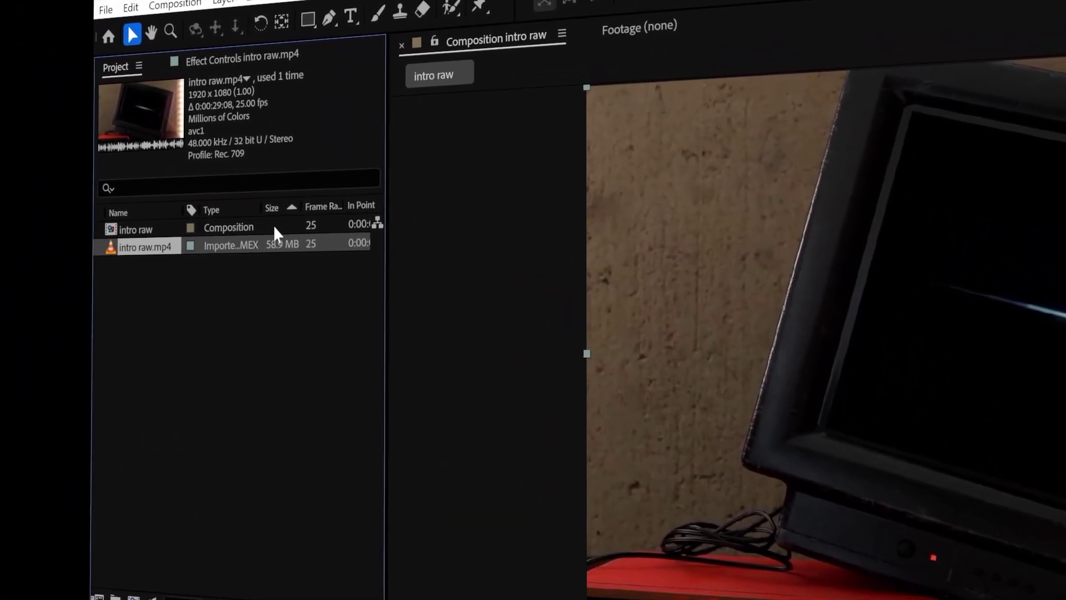
left_click(344, 230)
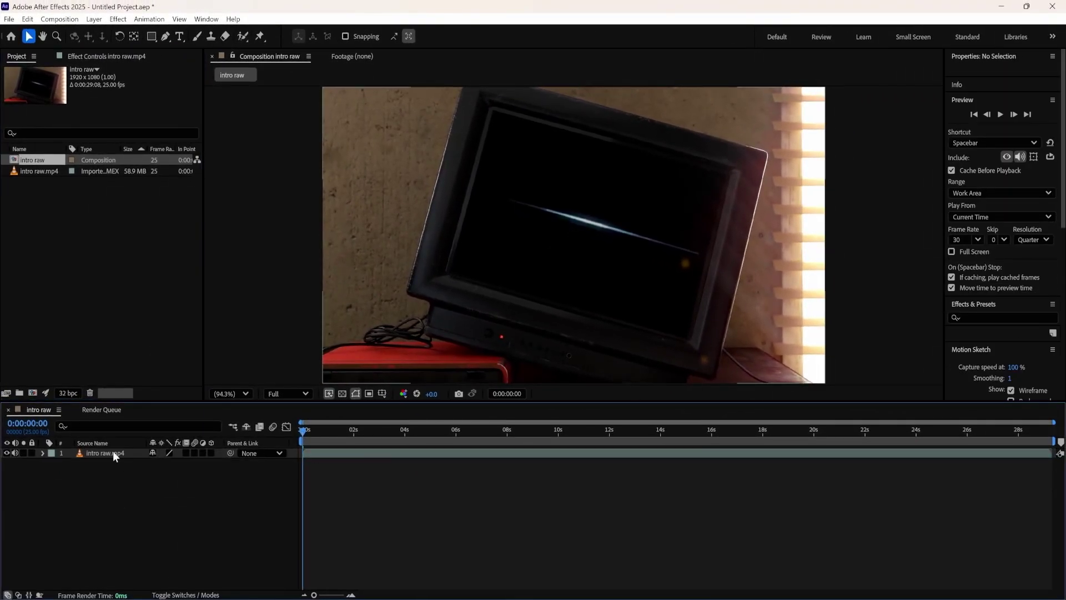
left_click(114, 454)
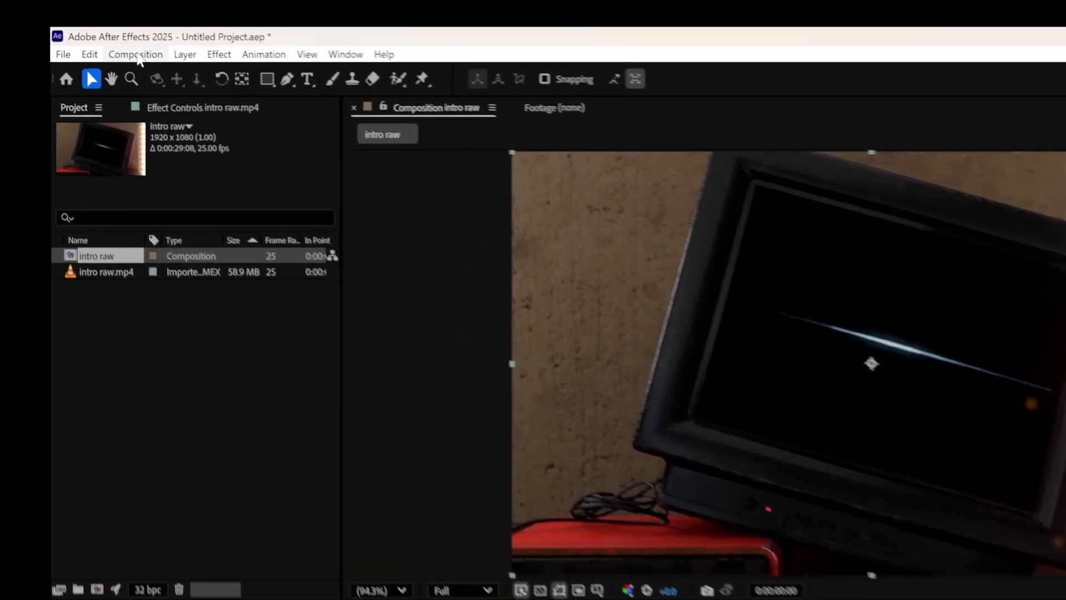
Step: Open the intro raw composition's settings, accept them as they are and reopen them
left_click(135, 55)
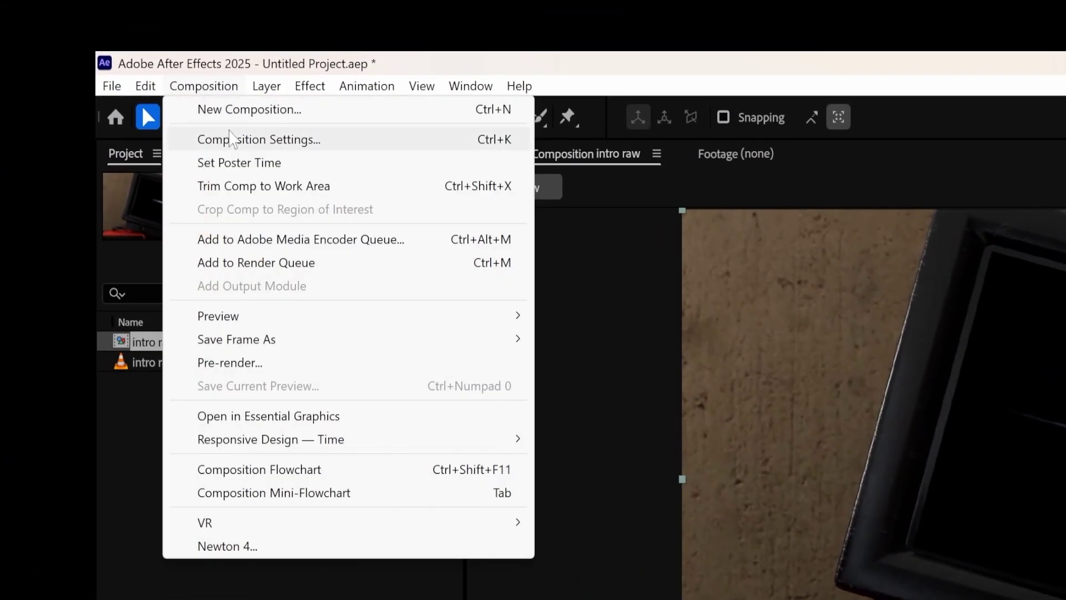
left_click(284, 142)
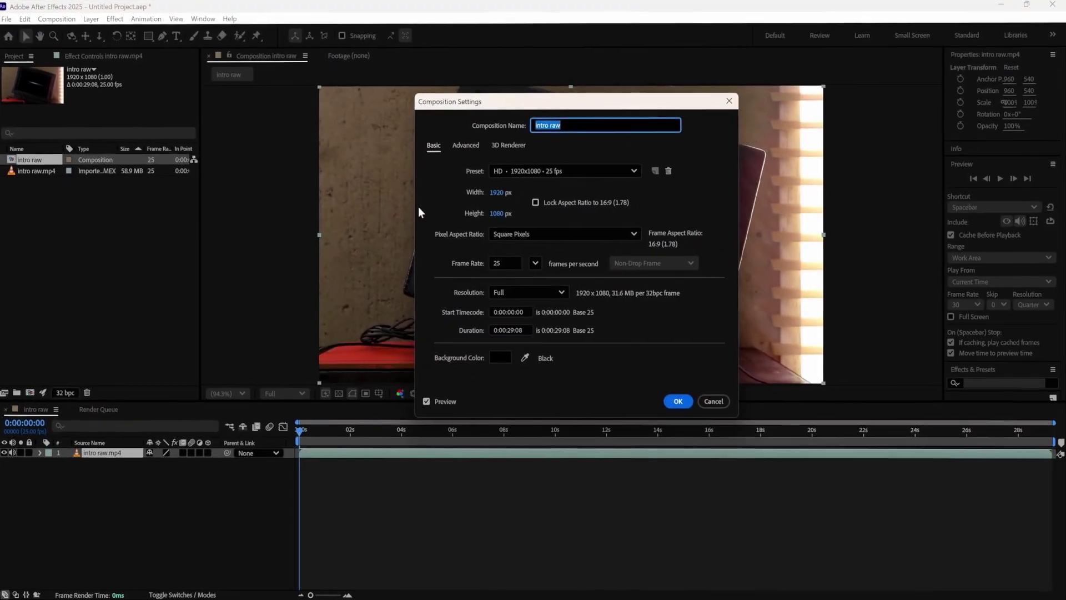
left_click(669, 402)
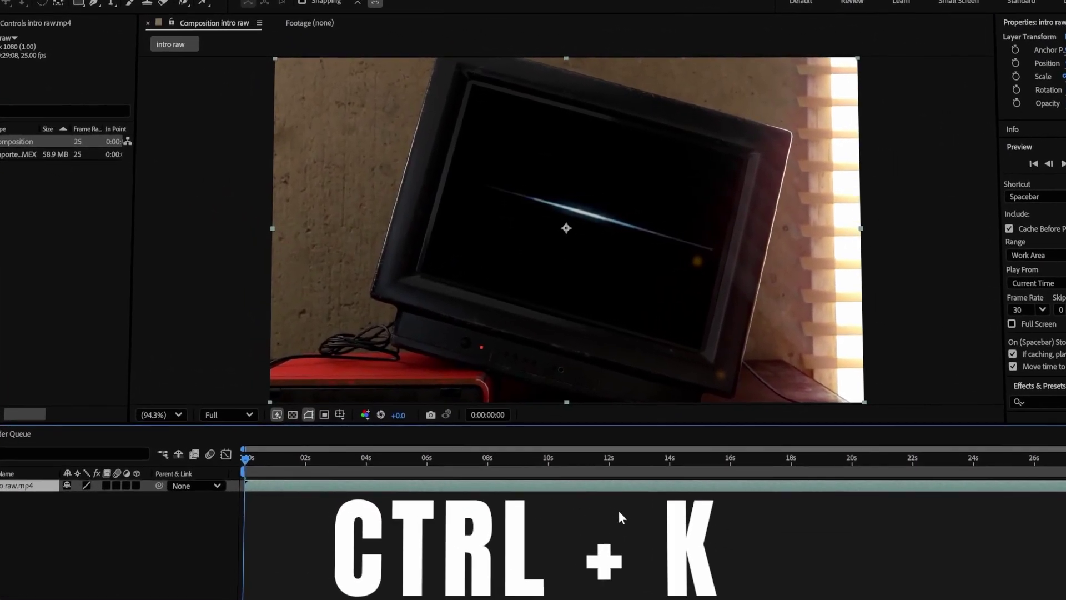
key("ctrl+k")
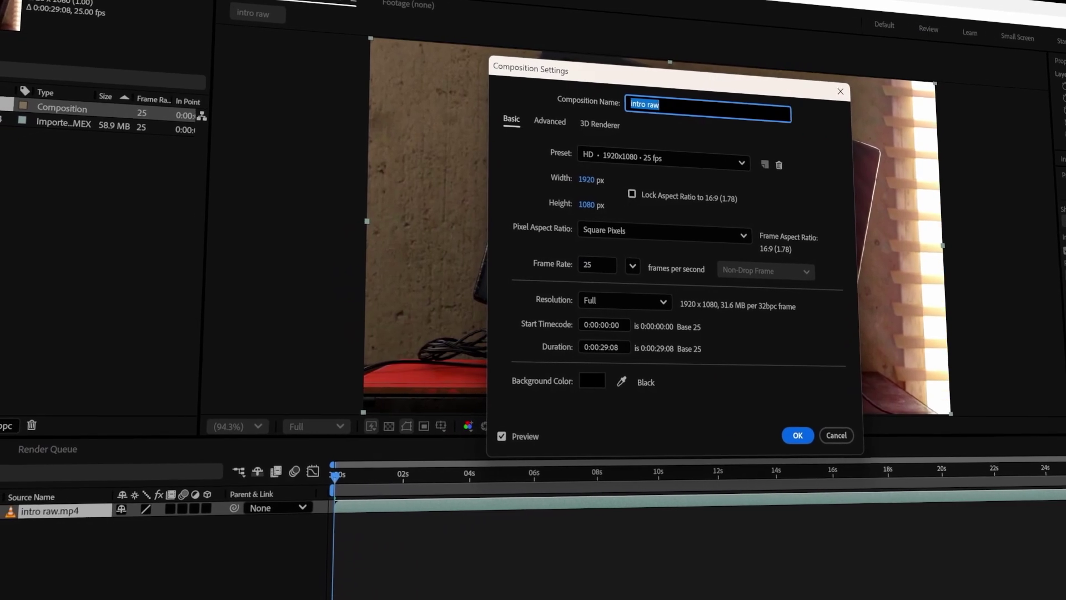